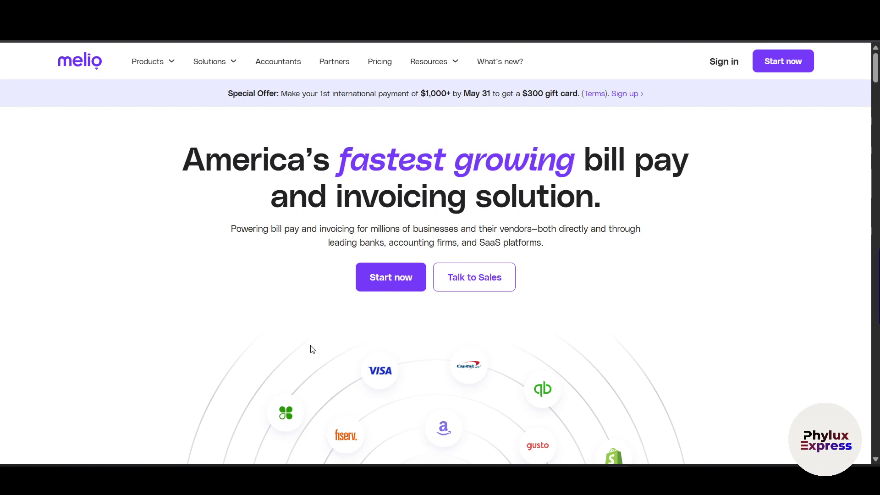
# Step: Start creating a new Melio account by connecting with an existing Google account
pyautogui.scroll(-1, 311, 350)
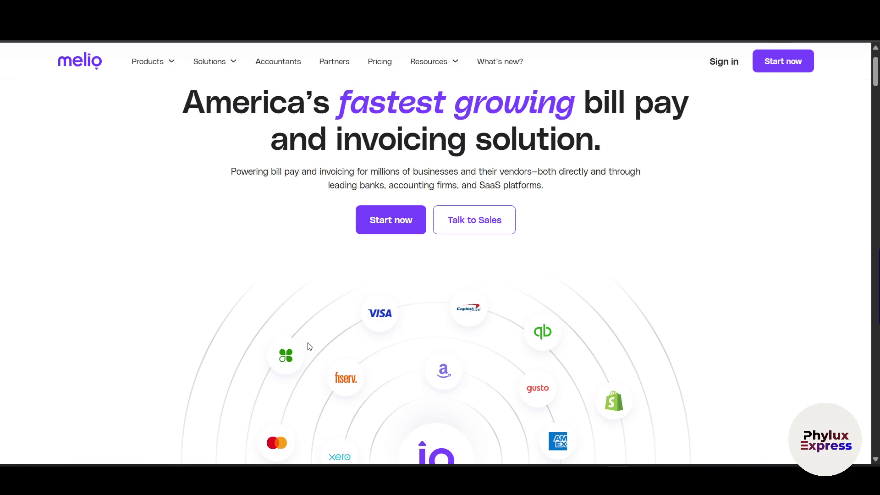
pyautogui.scroll(-8, 227, 320)
pyautogui.scroll(7, 206, 289)
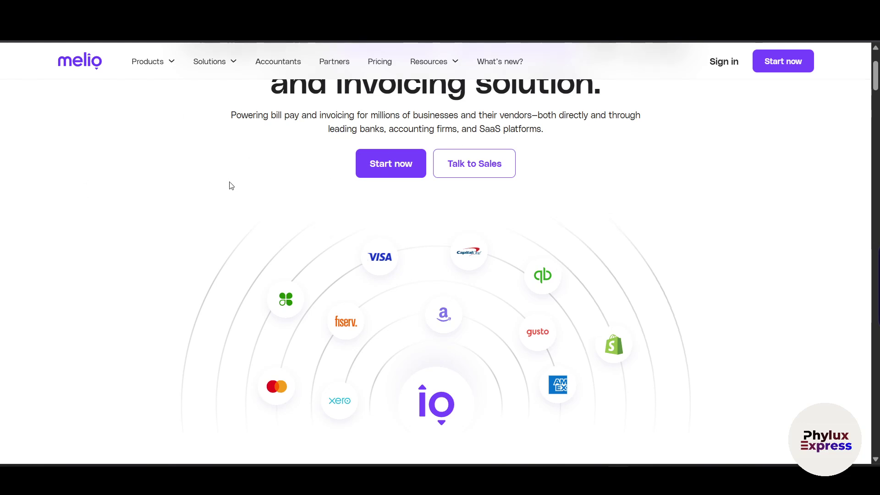
pyautogui.scroll(3, 229, 185)
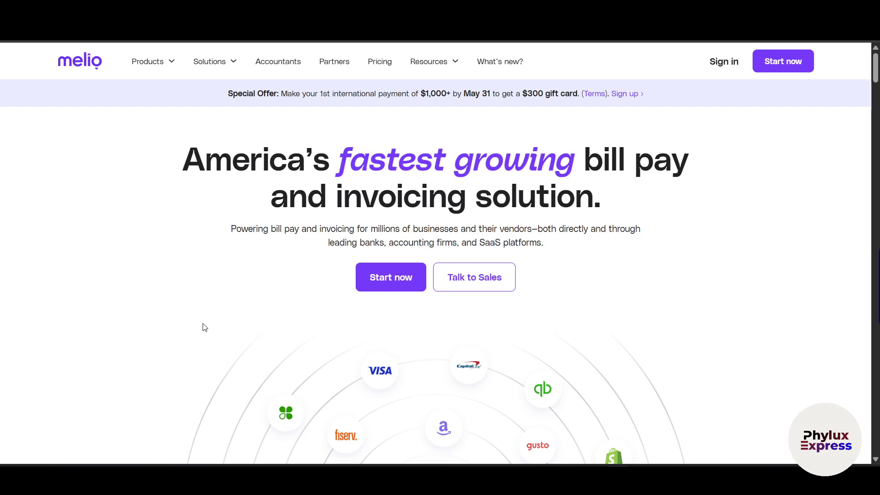
pyautogui.click(784, 62)
pyautogui.click(714, 66)
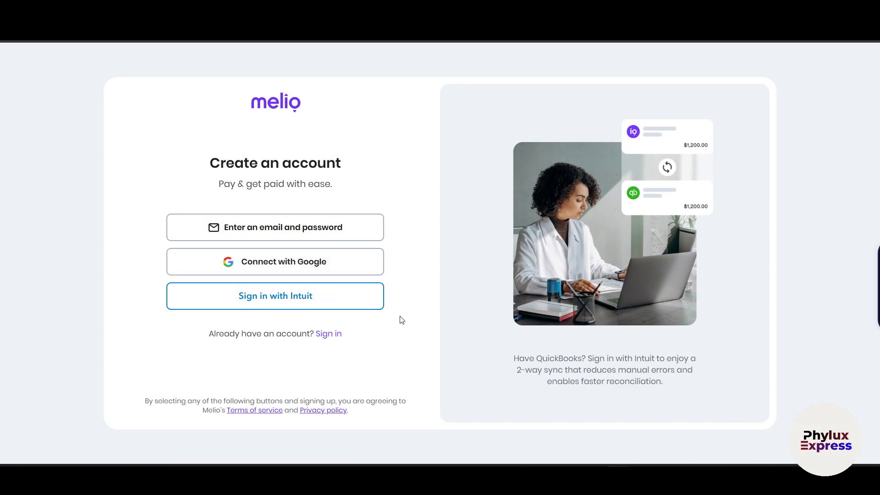
pyautogui.click(275, 261)
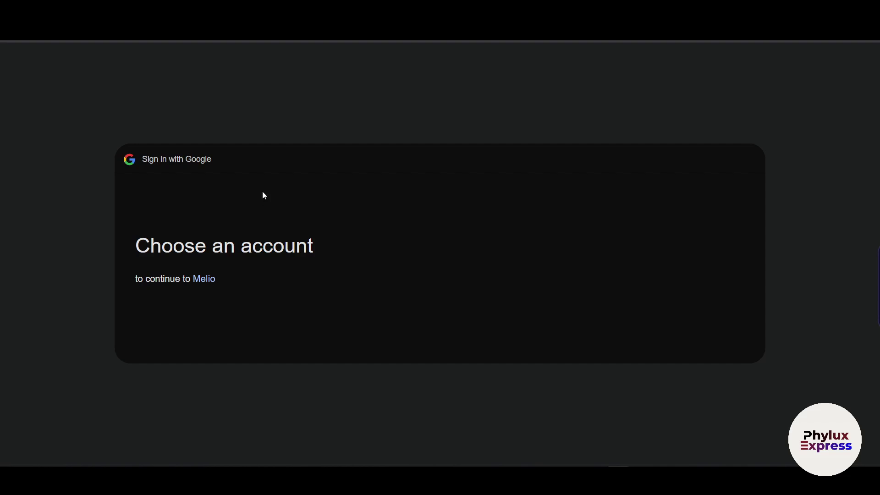
pyautogui.click(502, 188)
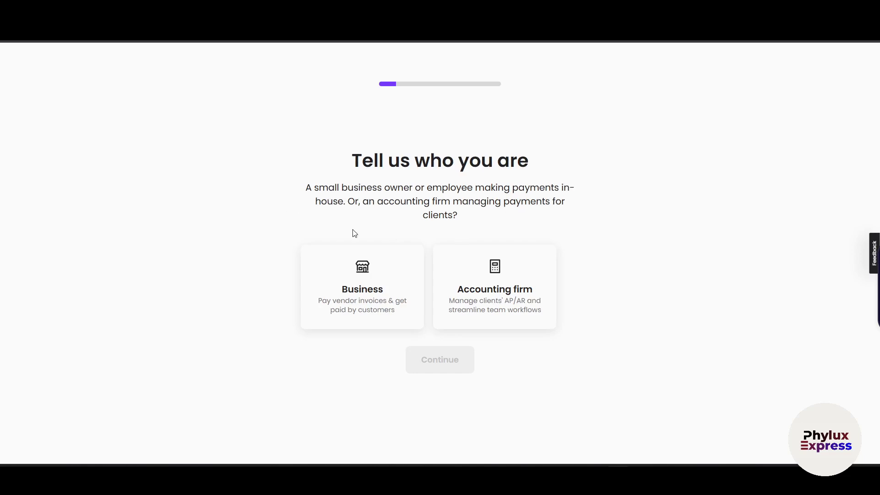
# Step: Choose Business as the account type and begin entering the date of birth in the personal details
pyautogui.click(396, 294)
pyautogui.click(446, 361)
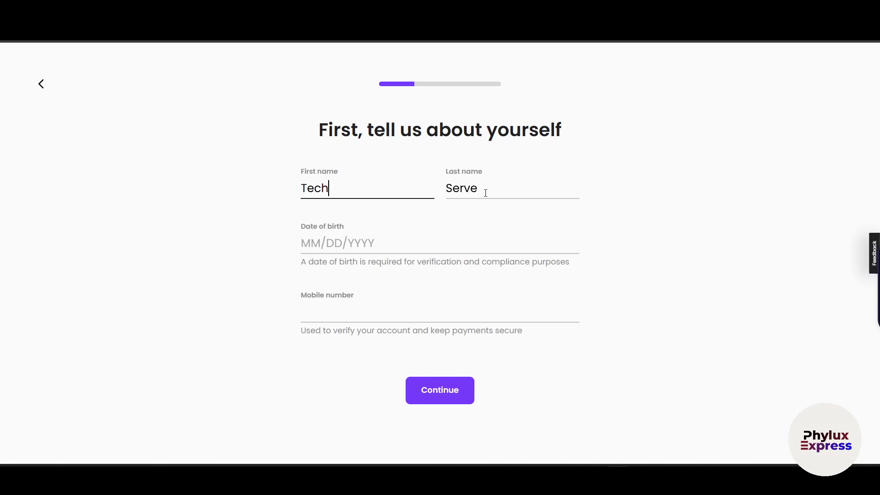
pyautogui.click(350, 242)
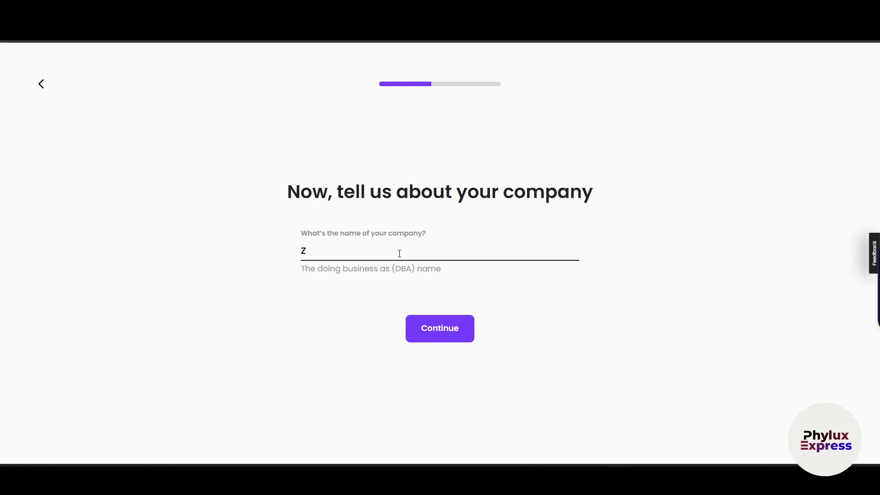
# Step: Set the company name to "maker" and continue the account setup
pyautogui.press('BackSpace')
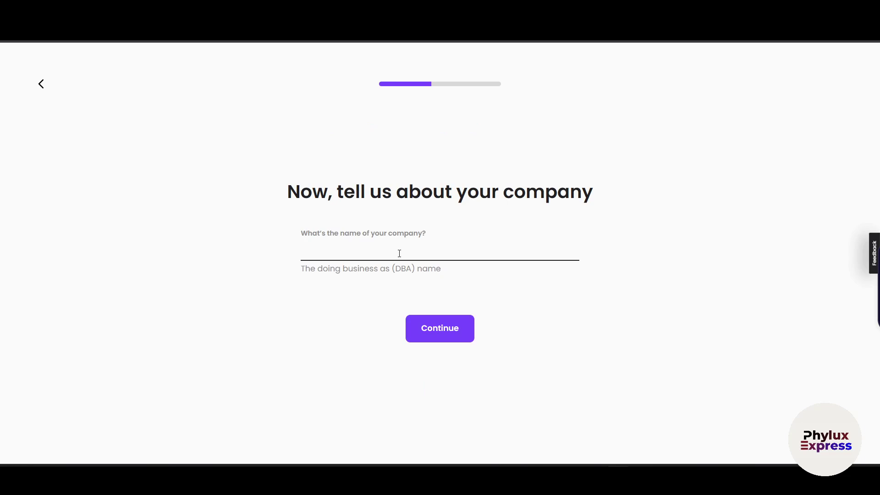
pyautogui.write('d')
pyautogui.write('maker')
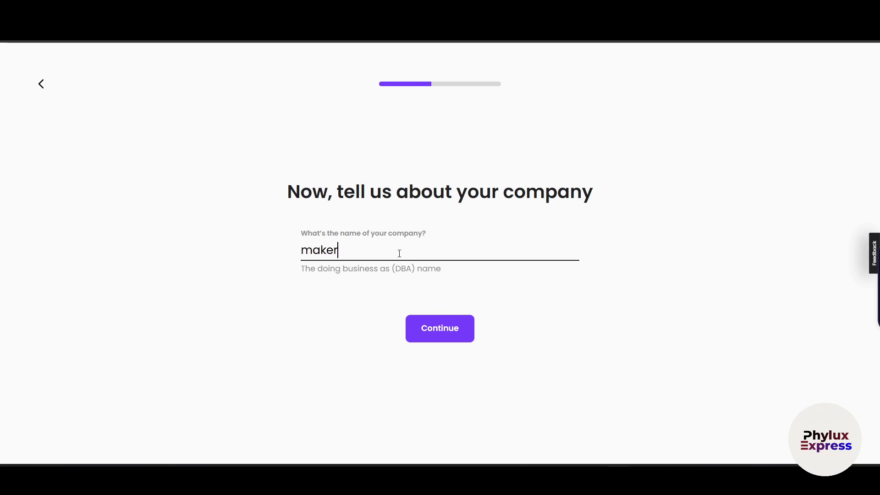
pyautogui.click(422, 339)
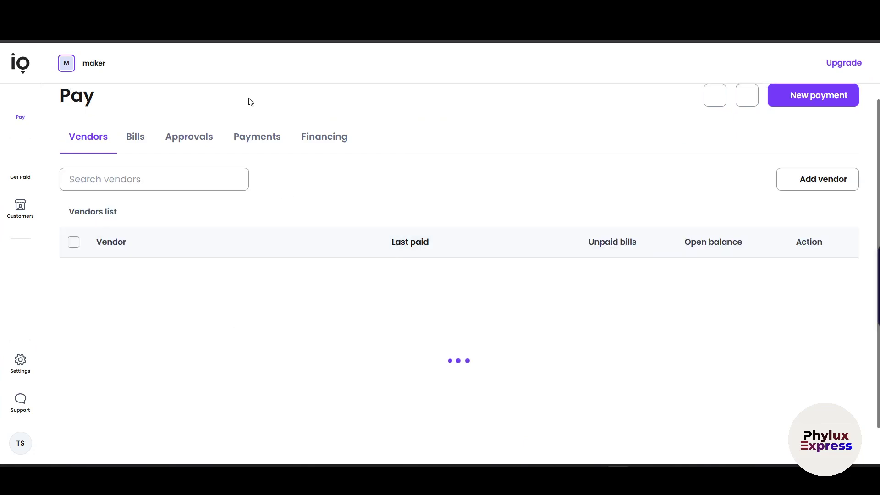
# Step: Look through the Bills, Approvals, Payments and Financing sections of the Pay page
pyautogui.click(253, 173)
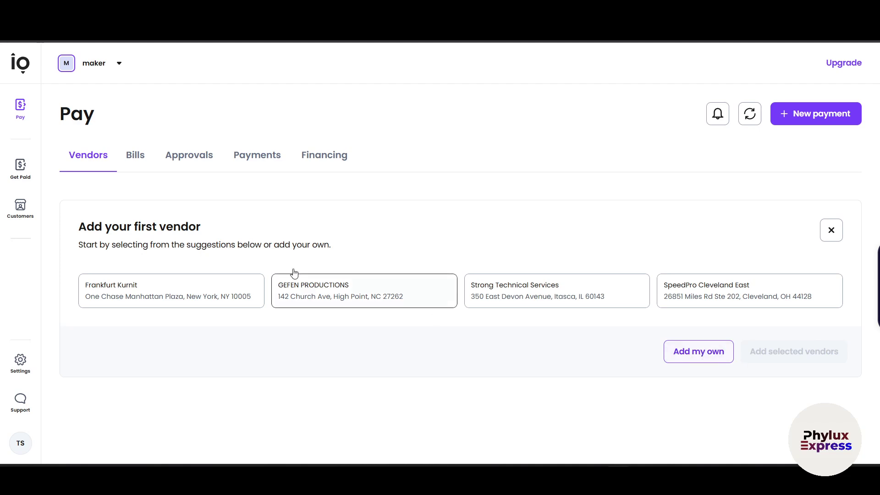
pyautogui.click(135, 169)
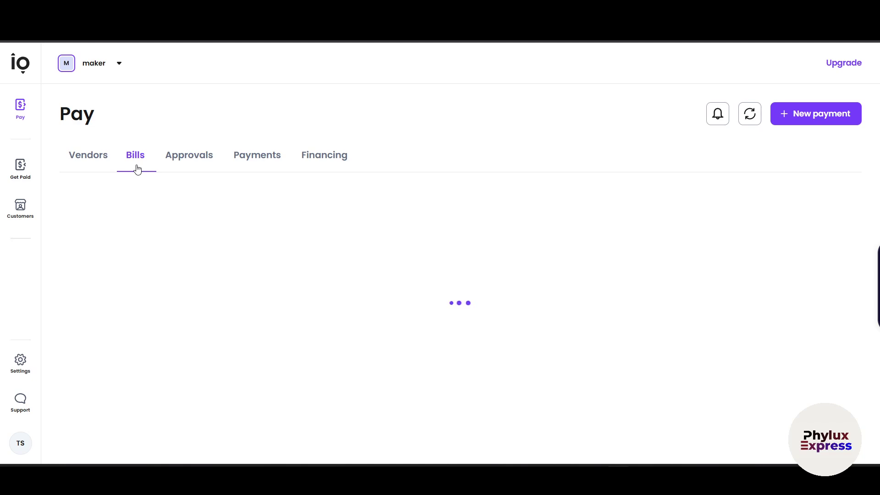
pyautogui.click(194, 166)
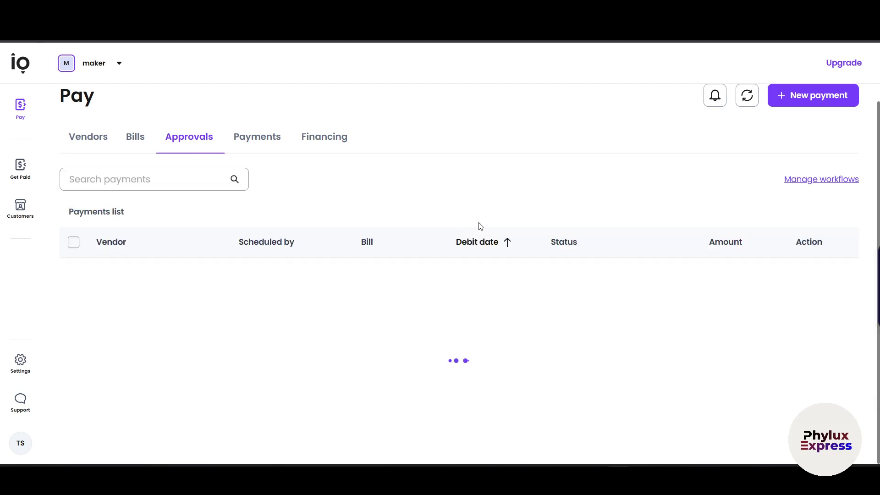
pyautogui.click(250, 142)
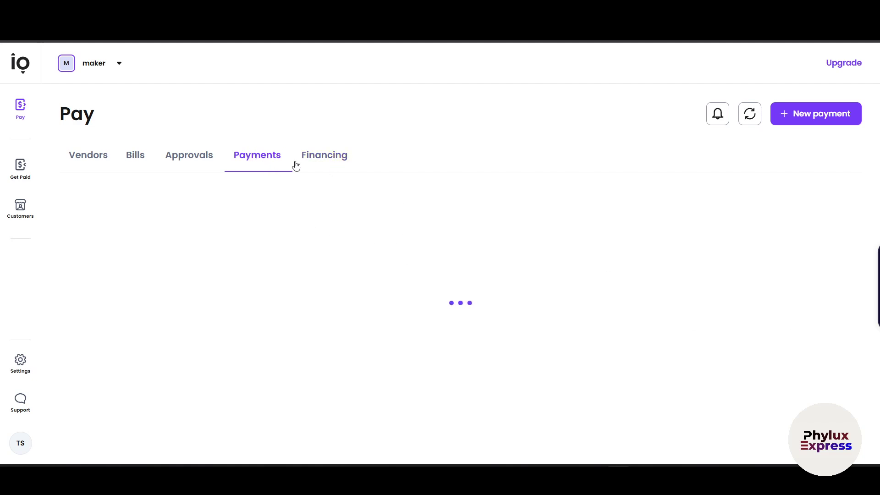
pyautogui.click(341, 158)
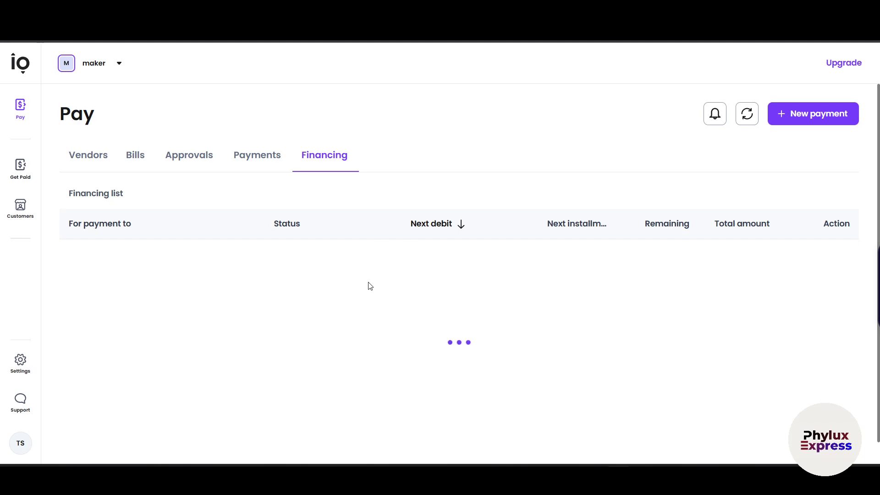
pyautogui.scroll(-1, 371, 282)
pyautogui.scroll(1, 371, 280)
# Step: Start adding a custom vendor from the Vendors section with the business name "acme.inc"
pyautogui.click(106, 159)
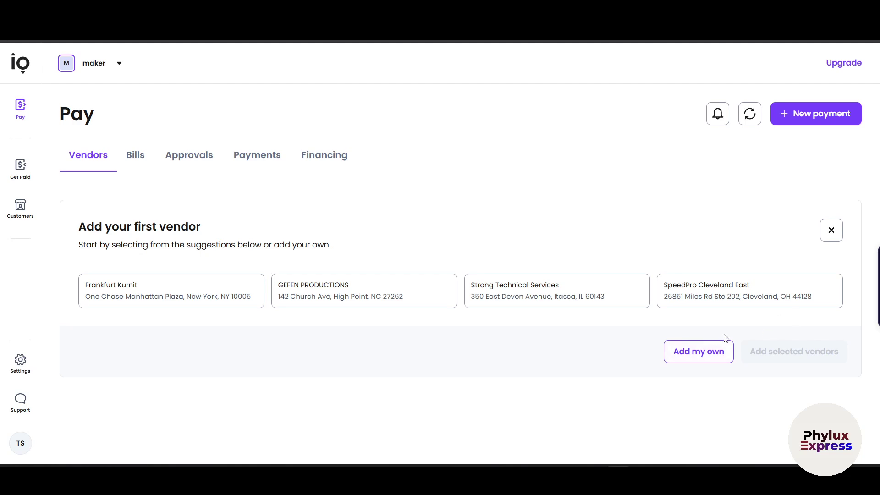
pyautogui.click(696, 354)
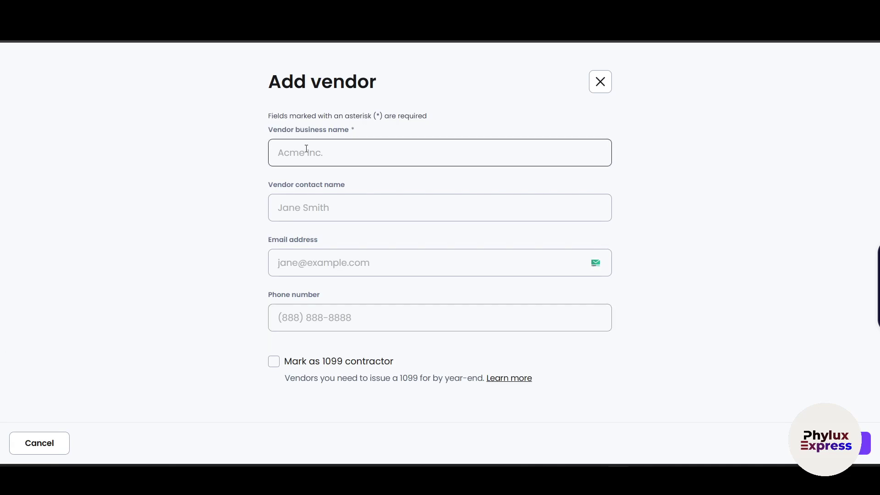
pyautogui.click(302, 161)
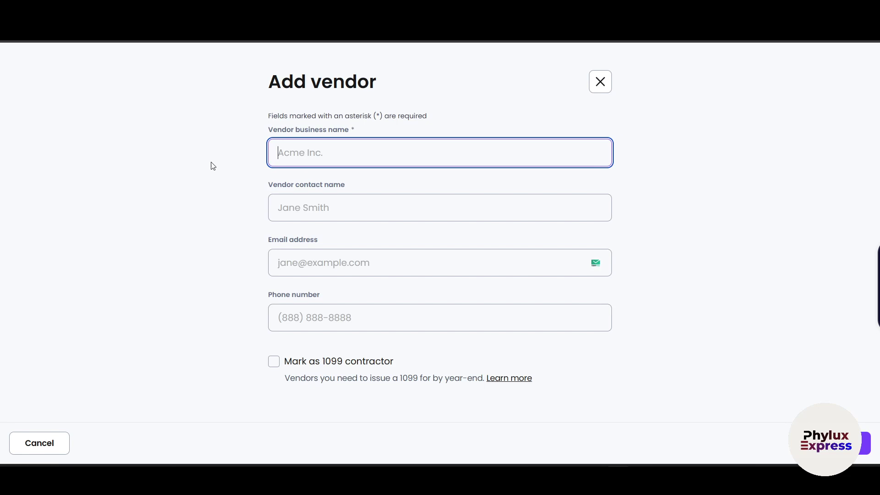
pyautogui.write('acme')
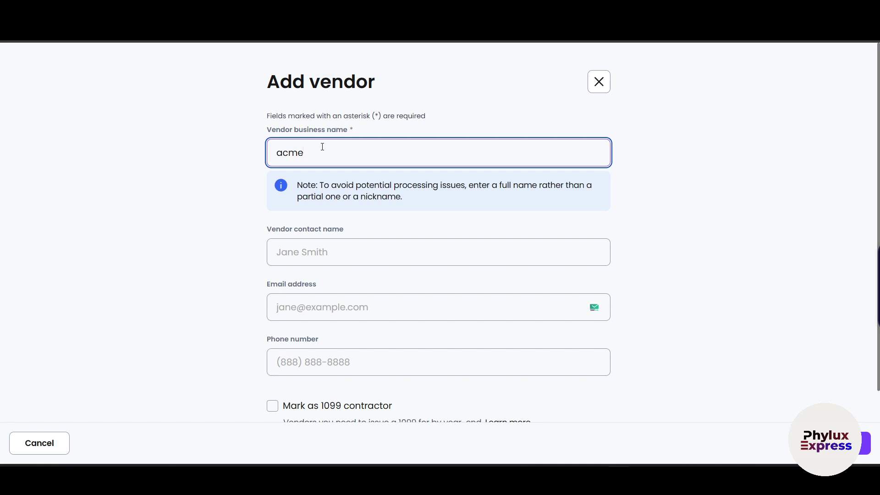
pyautogui.write('.inc')
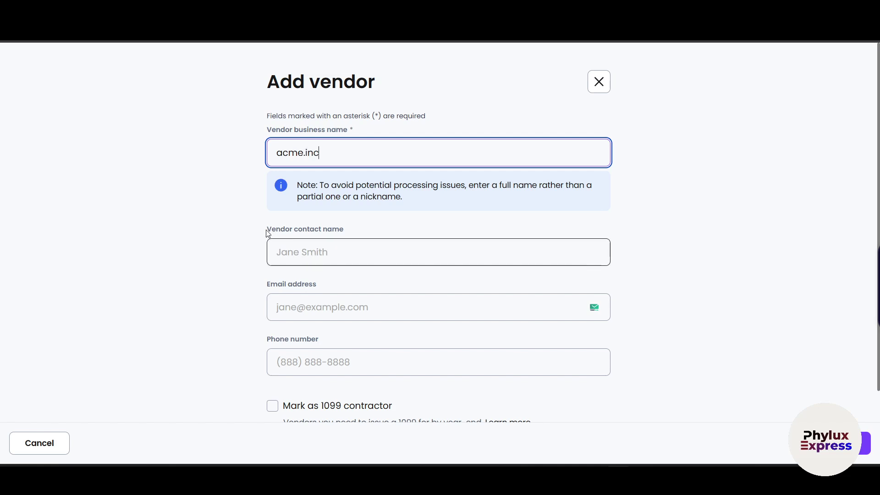
# Step: Fill in the vendor's contact name and e-mail address
pyautogui.moveTo(267, 232); pyautogui.dragTo(467, 232)
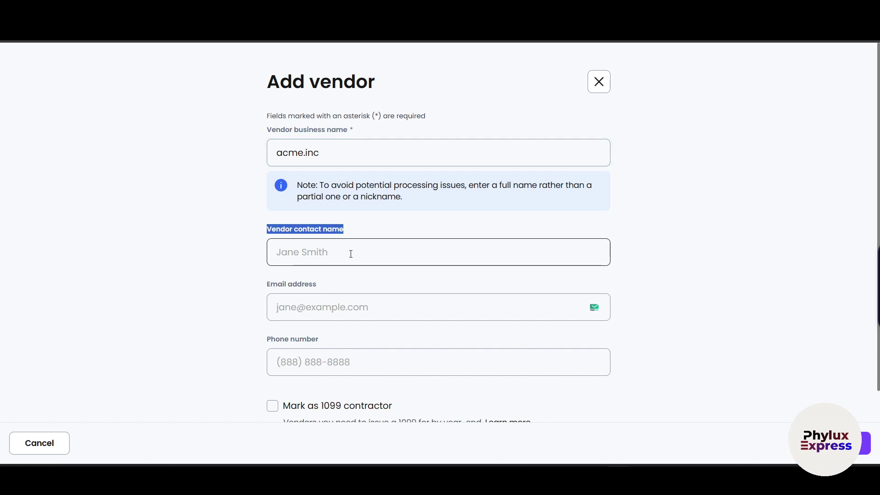
pyautogui.click(372, 246)
pyautogui.write('jane smith')
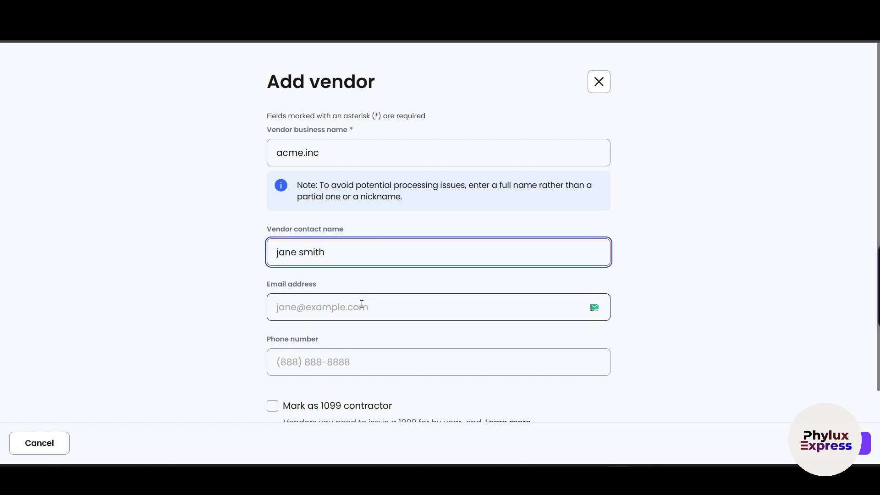
pyautogui.click(458, 307)
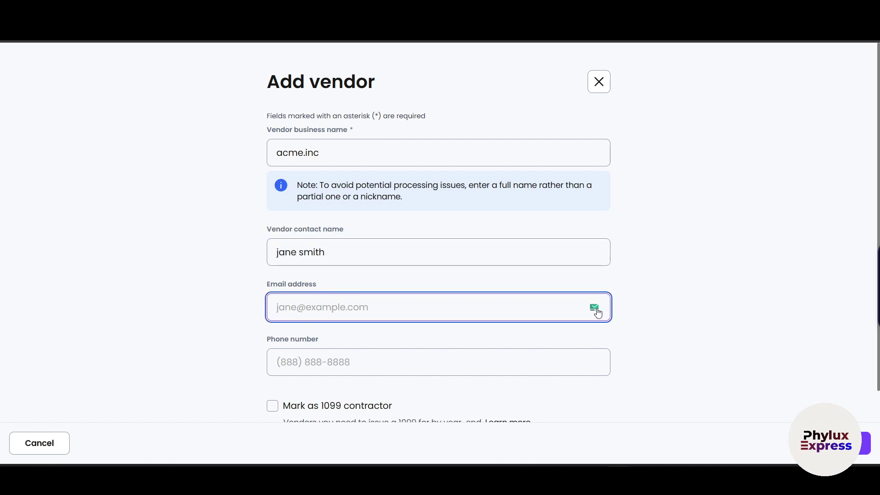
pyautogui.write('jane')
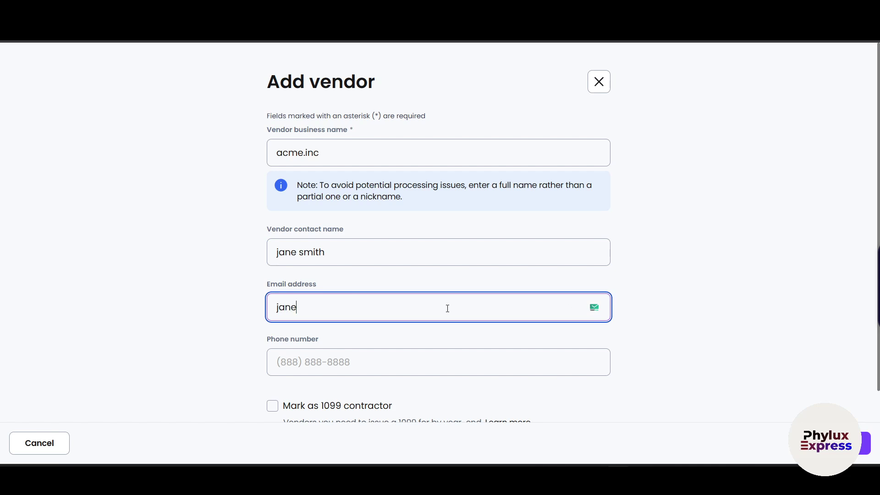
pyautogui.write('@example.com')
pyautogui.click(408, 361)
pyautogui.scroll(-1, 650, 334)
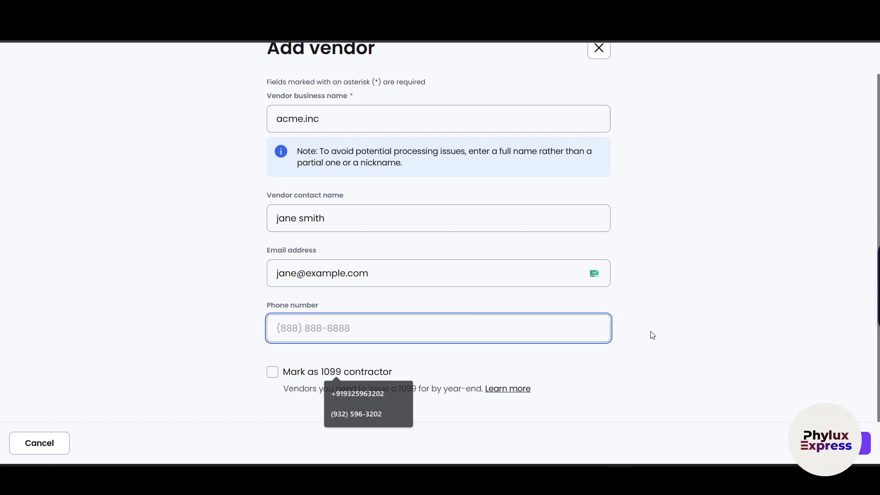
pyautogui.click(645, 329)
pyautogui.click(376, 339)
pyautogui.click(395, 380)
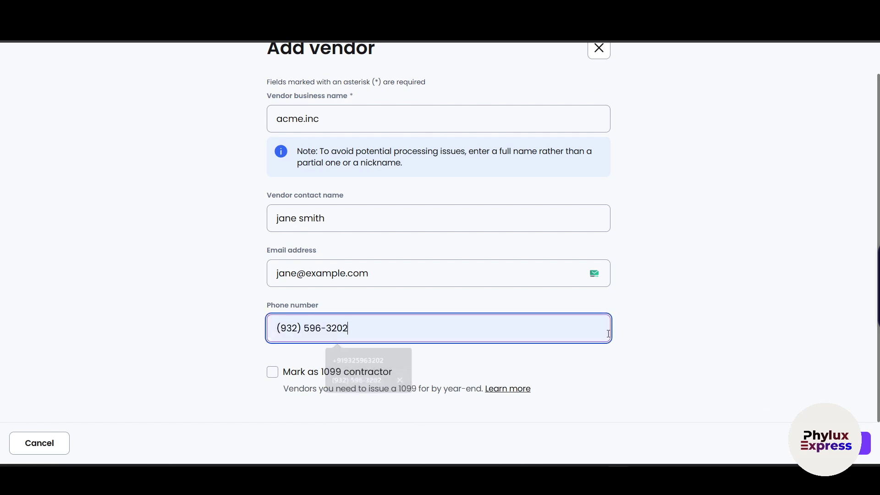
pyautogui.click(347, 254)
pyautogui.scroll(1, 384, 247)
pyautogui.scroll(-1, 380, 275)
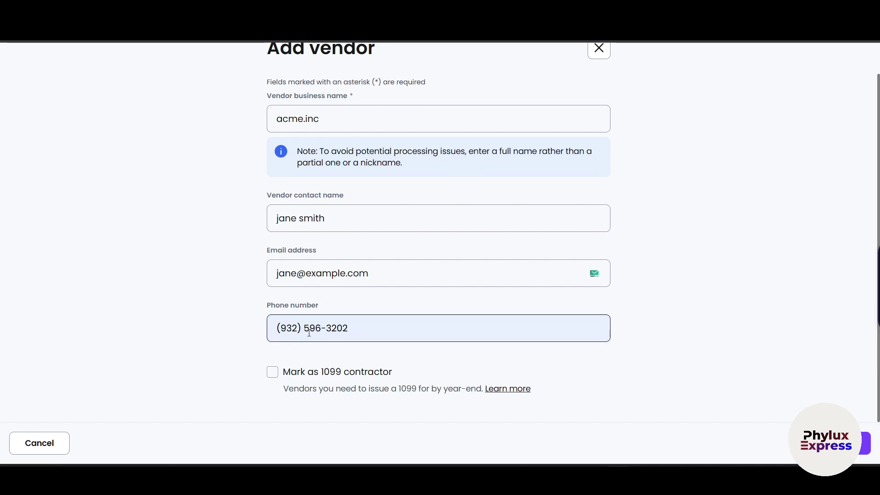
pyautogui.tripleClick(371, 324)
pyautogui.press('BackSpace')
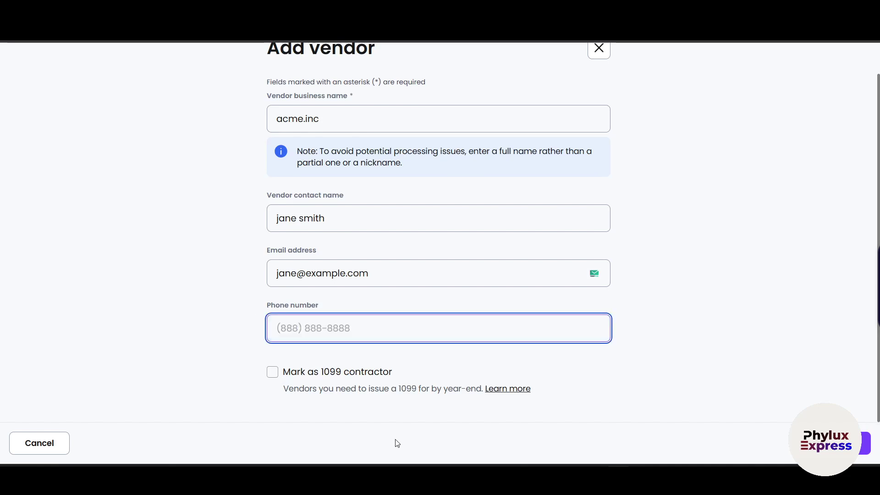
pyautogui.write('(')
pyautogui.press('BackSpace')
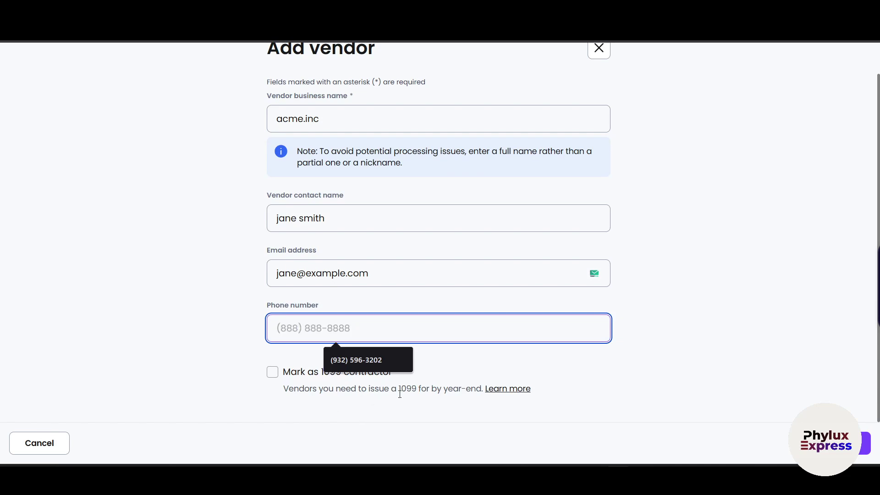
pyautogui.click(457, 394)
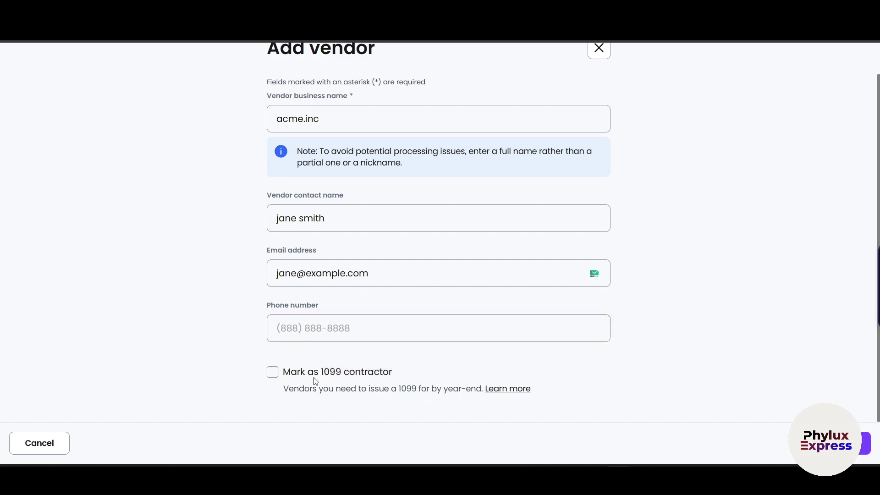
# Step: Save the new vendor and review the methods offered for it to receive payments
pyautogui.click(864, 443)
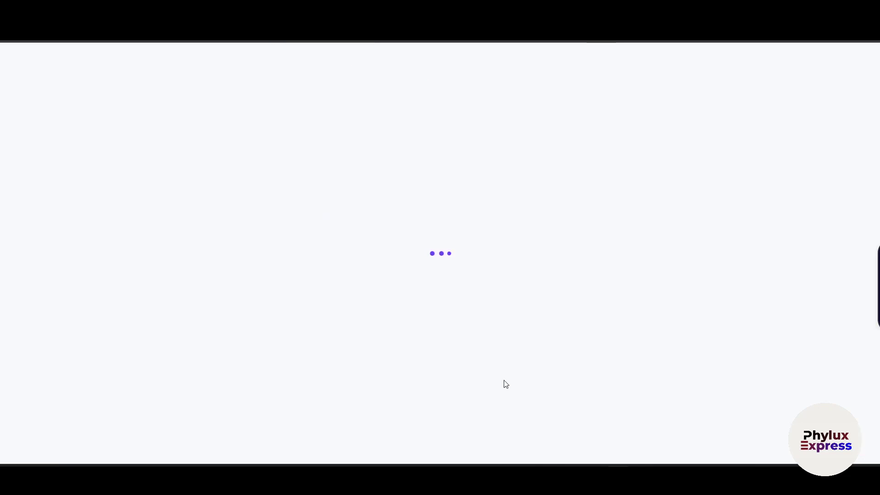
pyautogui.scroll(-3, 488, 381)
pyautogui.scroll(3, 446, 367)
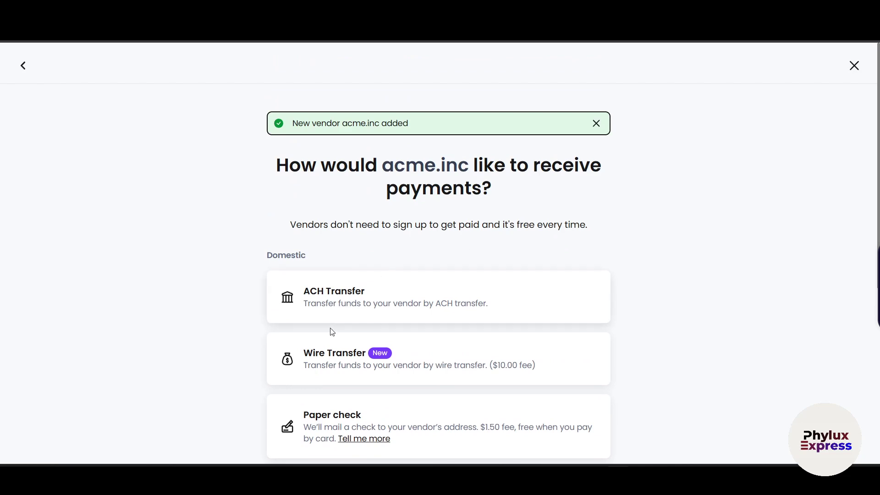
pyautogui.scroll(-1, 359, 318)
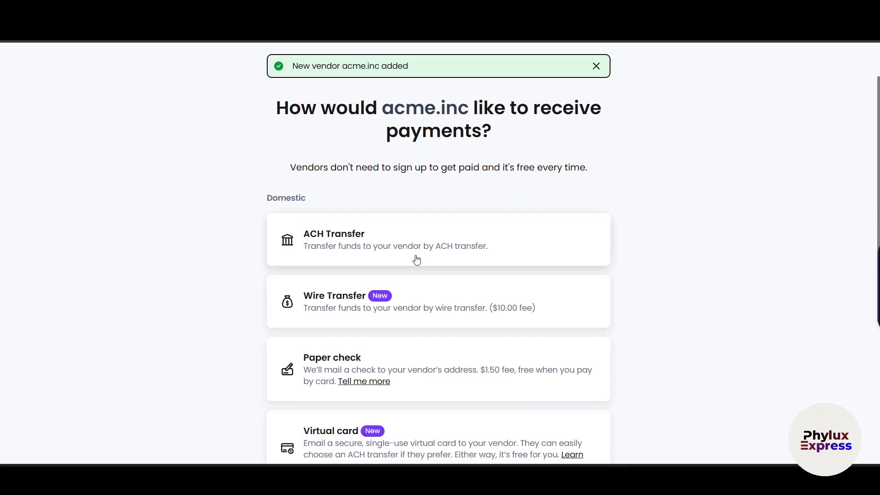
pyautogui.scroll(-1, 491, 255)
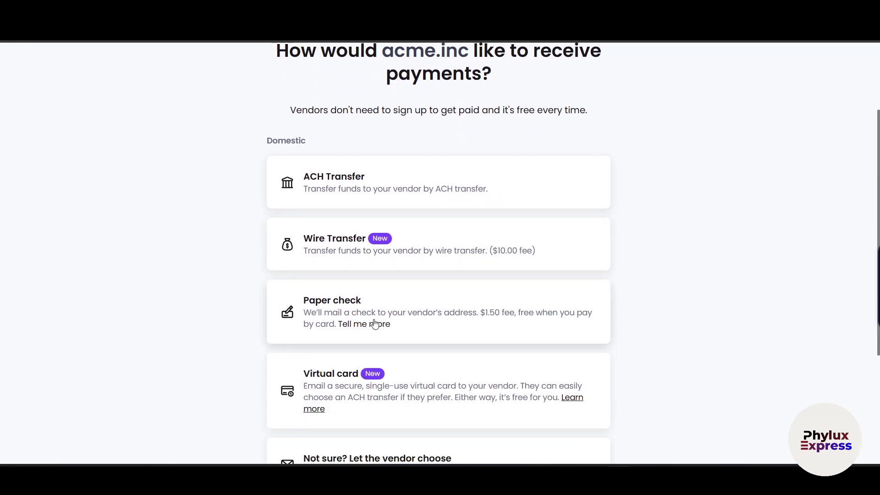
# Step: Review the payment receiving methods for acme.inc and examine the bank details required for an ACH transfer
pyautogui.scroll(-2, 354, 324)
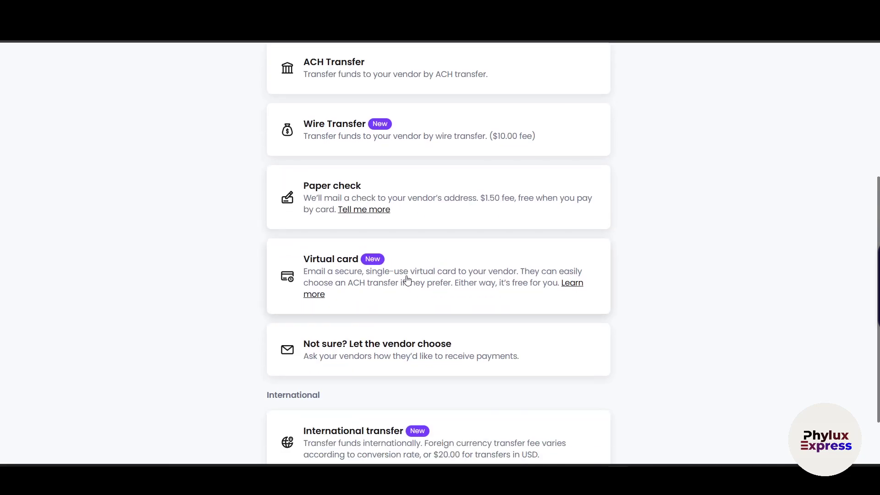
pyautogui.scroll(-1, 435, 292)
pyautogui.scroll(5, 436, 291)
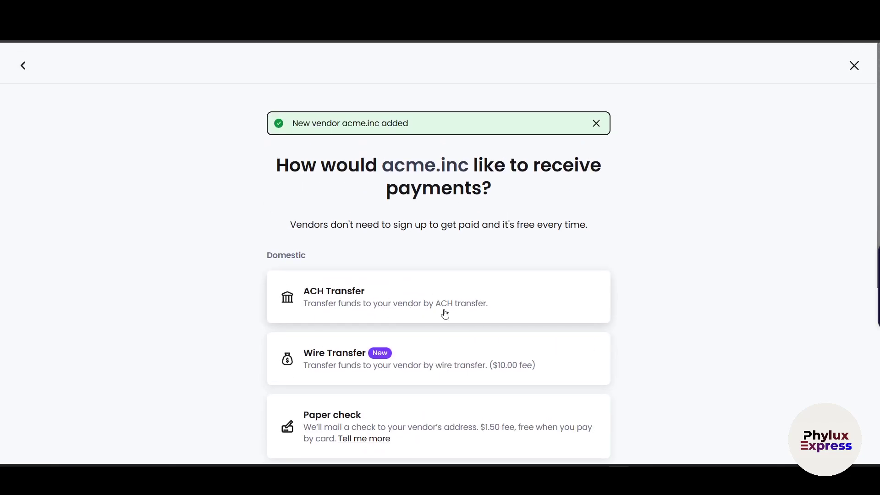
pyautogui.click(444, 312)
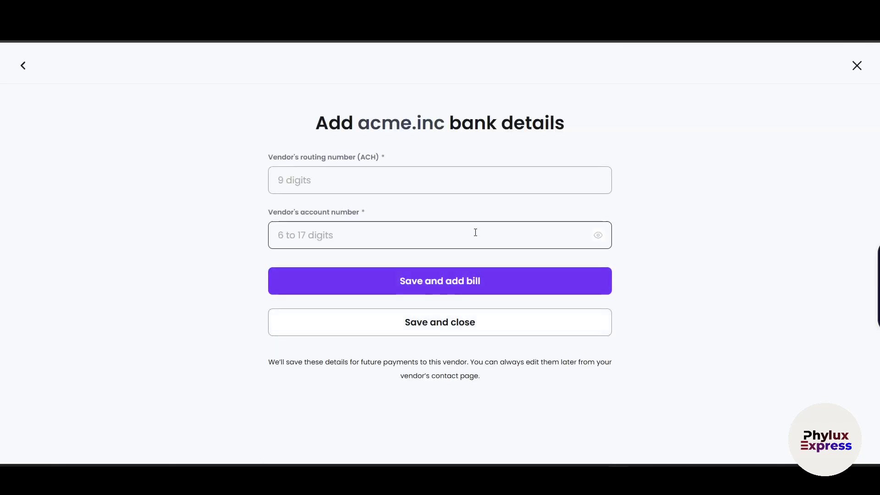
pyautogui.click(298, 185)
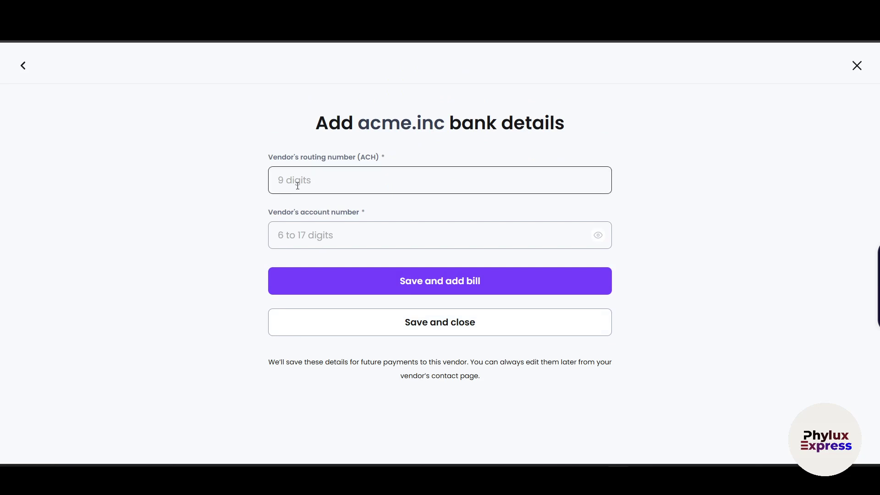
pyautogui.click(339, 180)
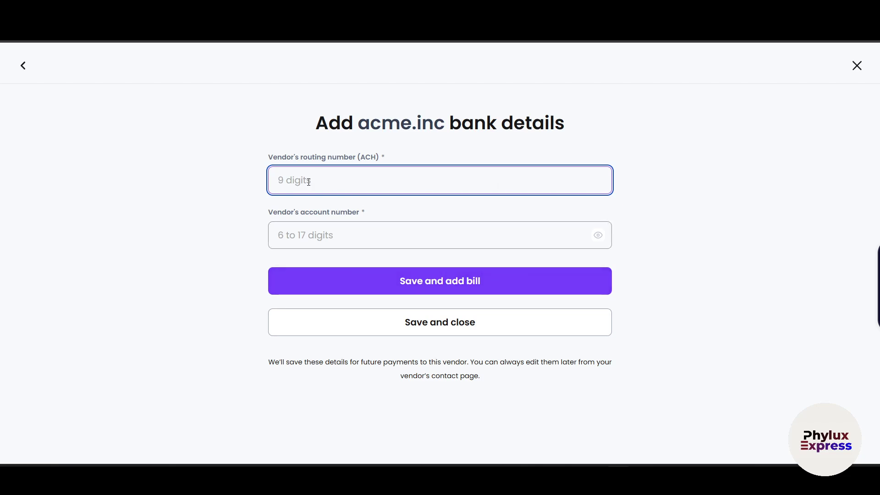
pyautogui.click(408, 234)
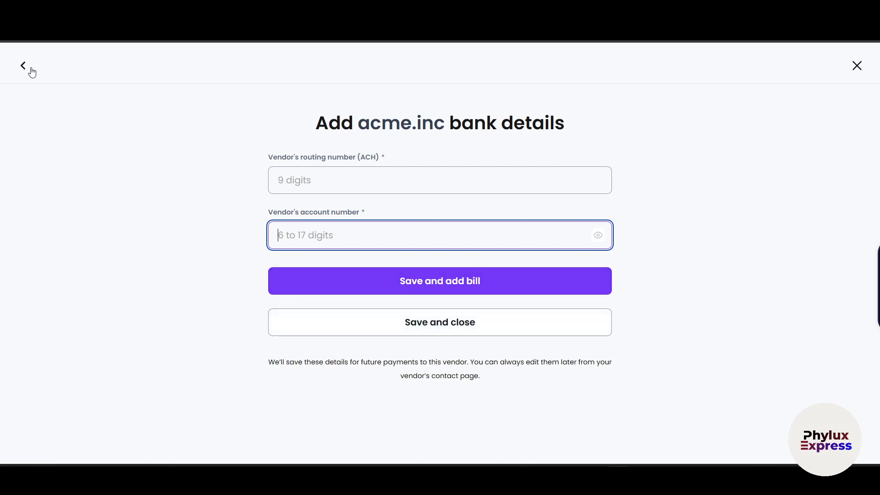
pyautogui.click(359, 173)
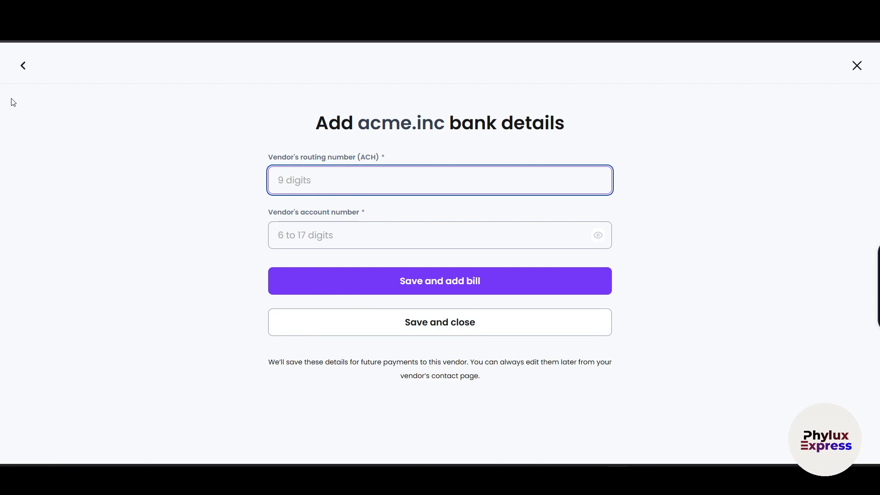
pyautogui.click(23, 65)
# Step: Examine the bank and address details required to pay acme.inc by wire transfer, and return to the payment methods
pyautogui.click(450, 362)
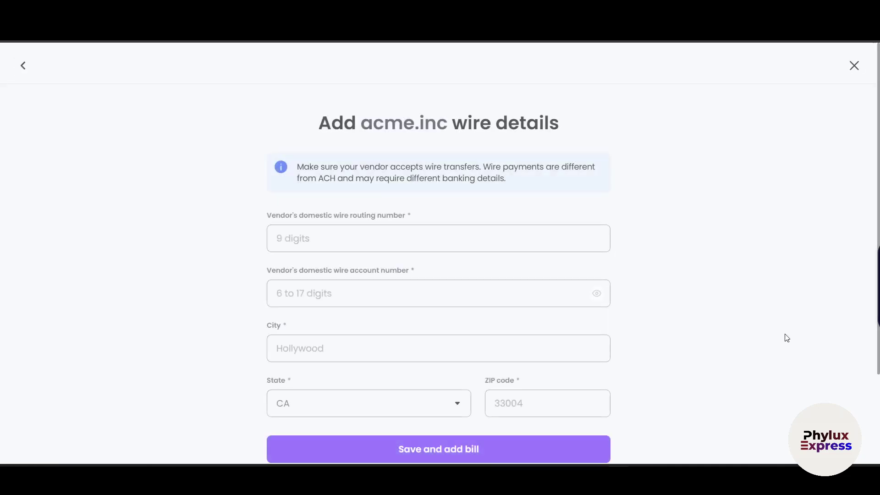
pyautogui.scroll(-3, 724, 290)
pyautogui.click(334, 123)
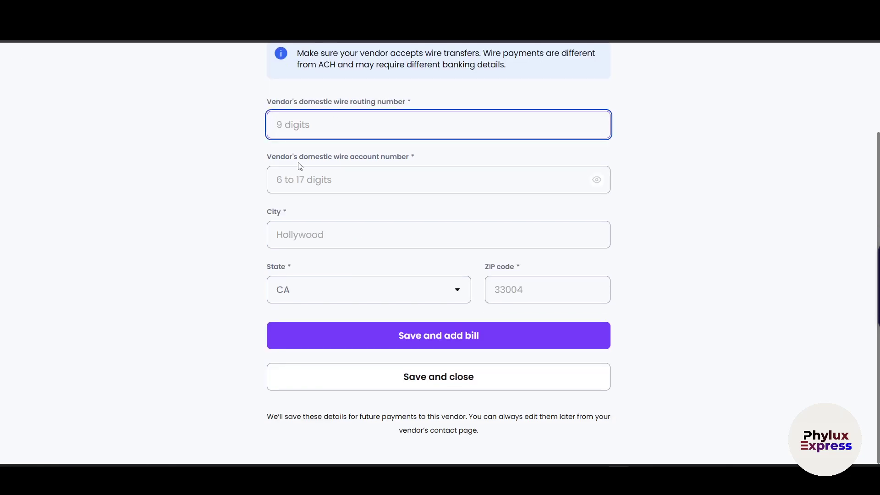
pyautogui.scroll(3, 76, 145)
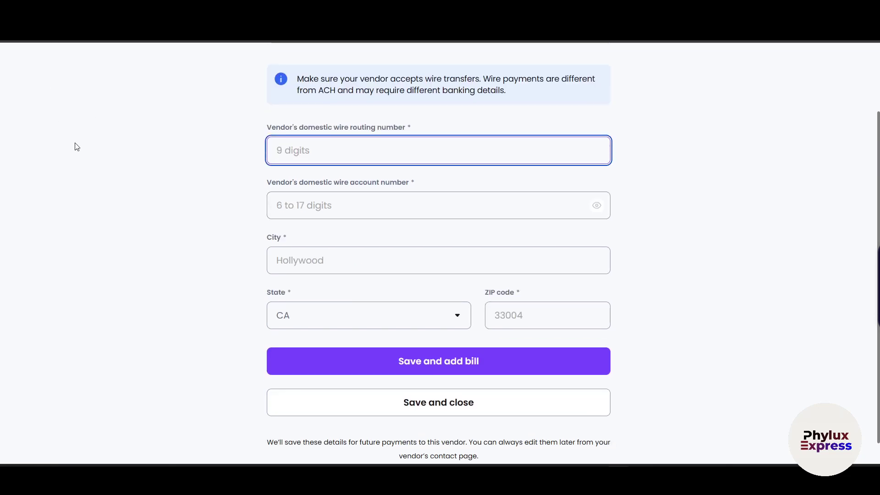
pyautogui.click(23, 66)
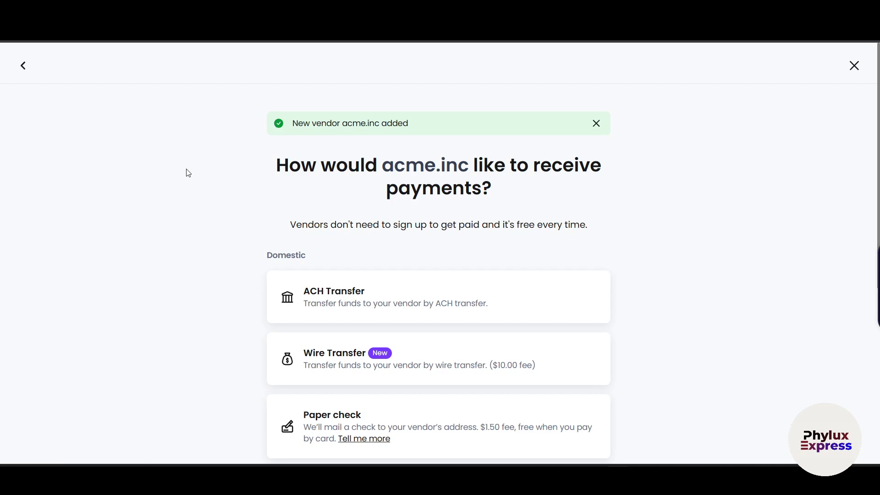
# Step: Leave the payment method selection for acme.inc and return to the vendors list on the Pay page
pyautogui.click(20, 65)
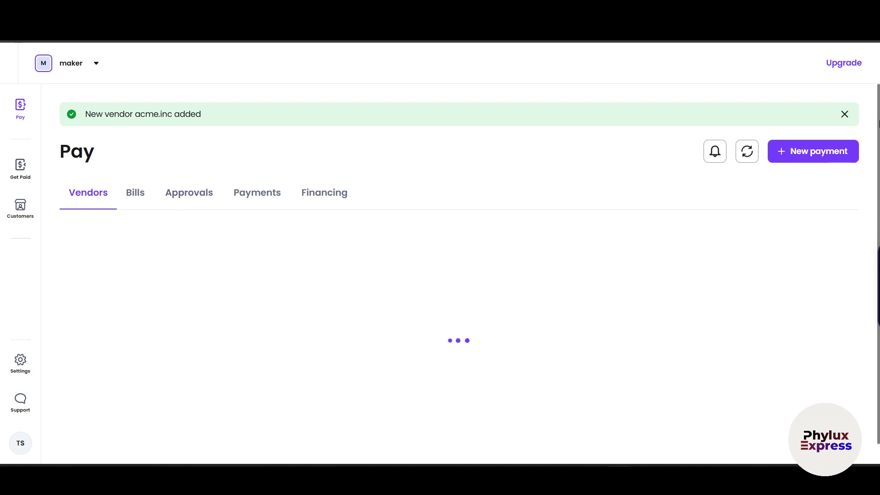
pyautogui.moveTo(91, 114); pyautogui.dragTo(206, 118)
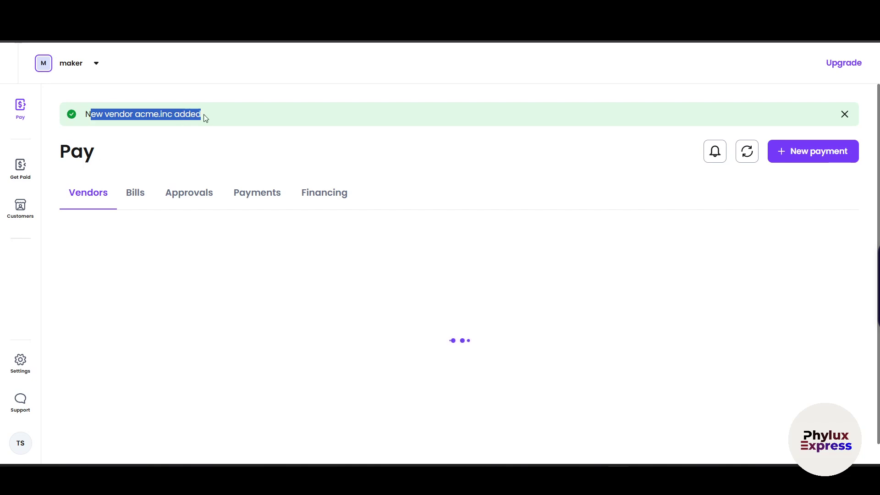
pyautogui.click(416, 165)
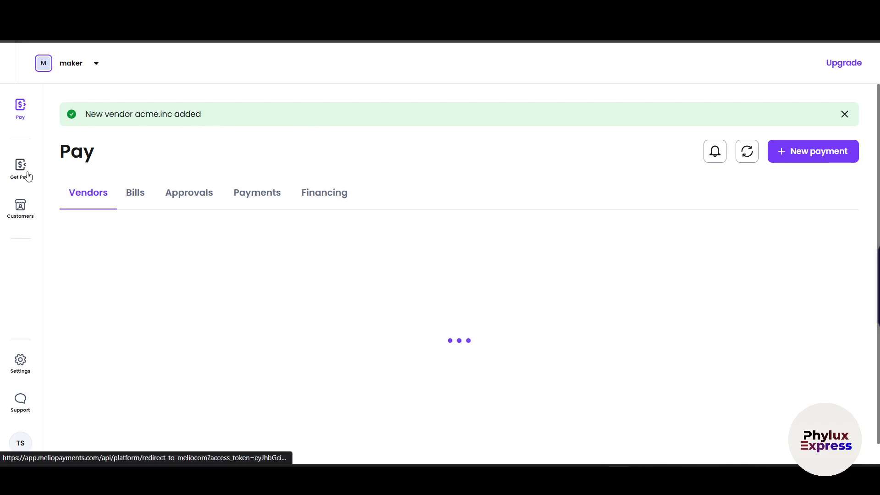
pyautogui.moveTo(26, 175); pyautogui.dragTo(6, 173)
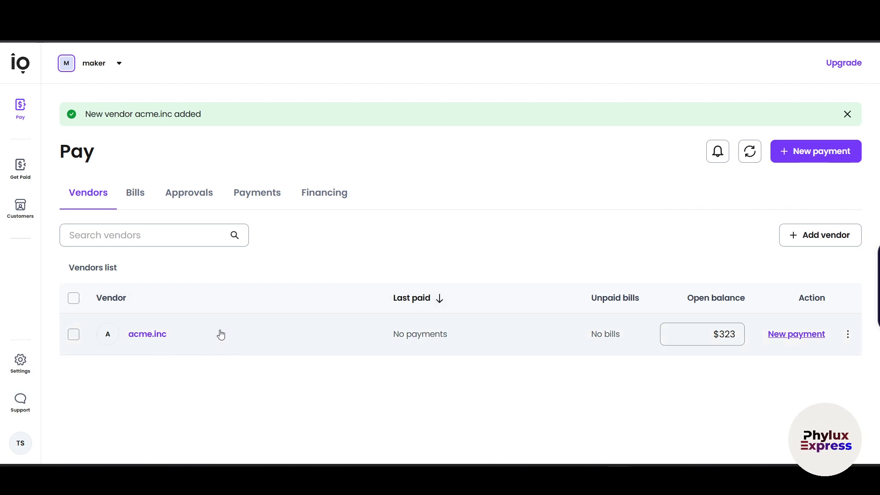
# Step: Start creating a bill from the Bills section and select acme.inc as its vendor
pyautogui.click(128, 204)
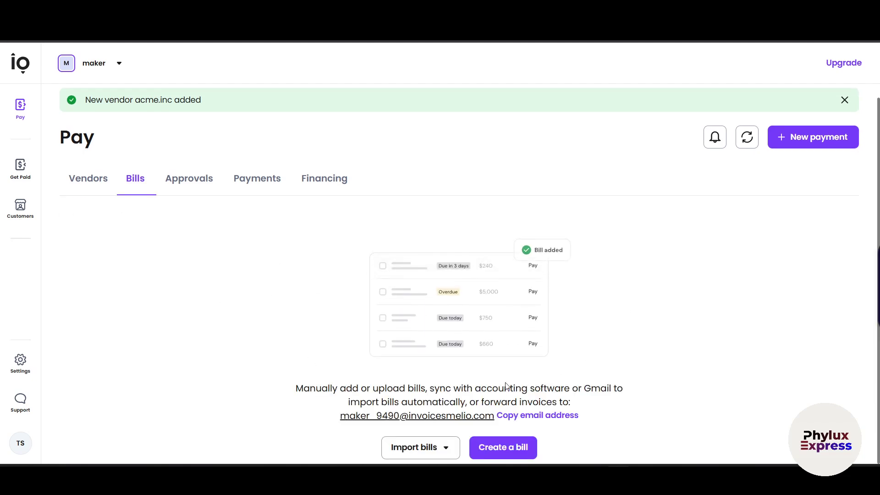
pyautogui.click(513, 448)
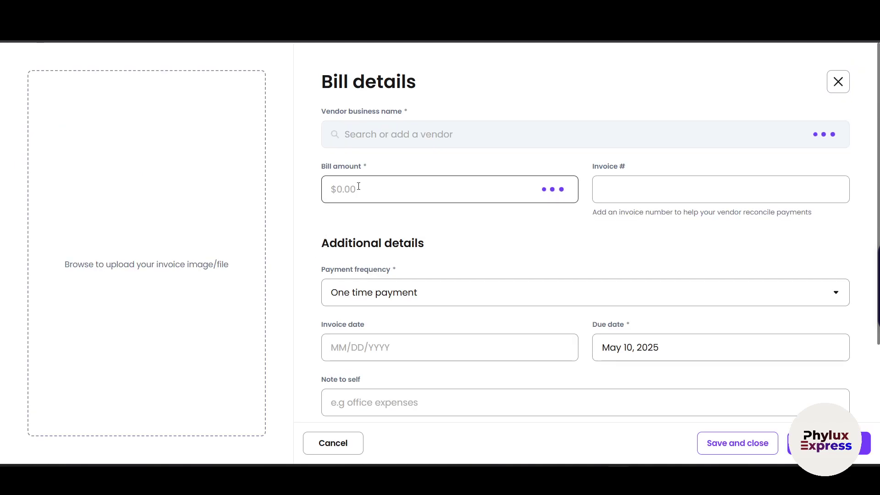
pyautogui.click(442, 133)
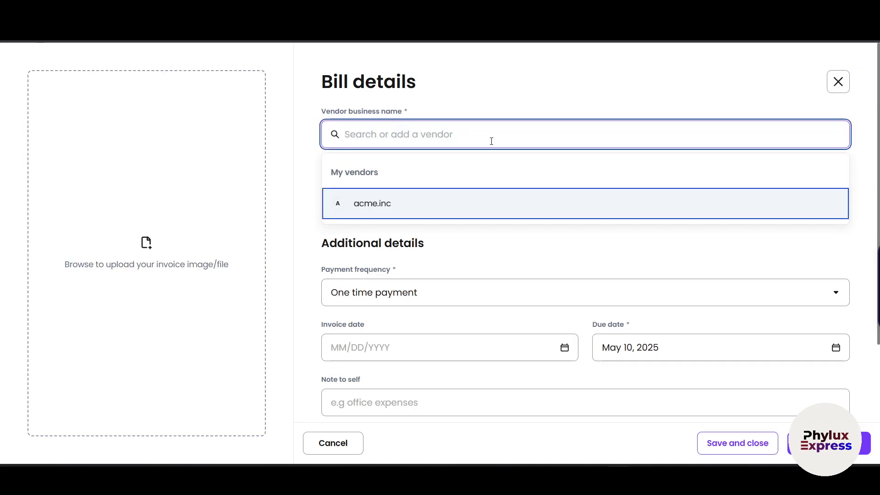
pyautogui.click(436, 207)
# Step: Set the bill amount to $43,343.00 in USD and the invoice number to 1
pyautogui.click(400, 194)
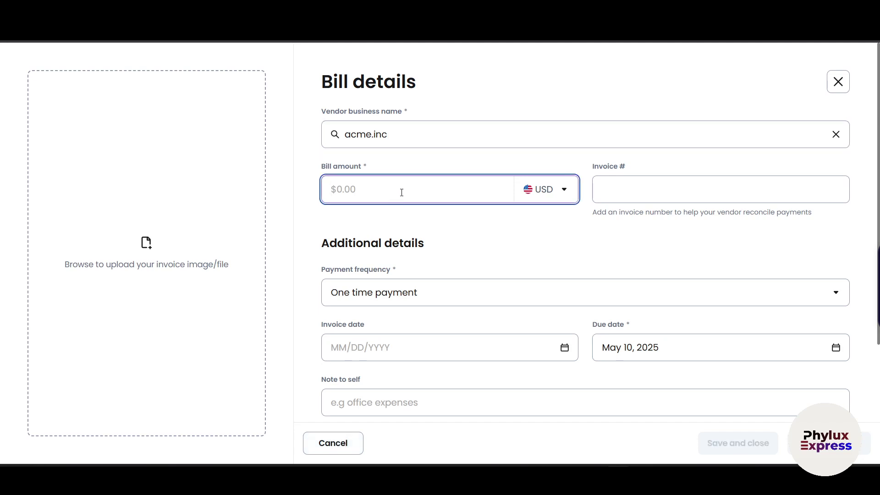
pyautogui.write('43,343')
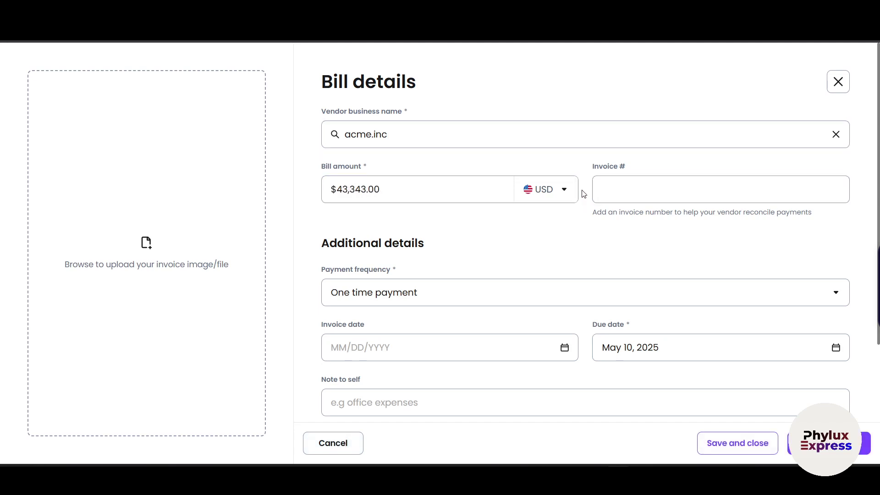
pyautogui.click(728, 199)
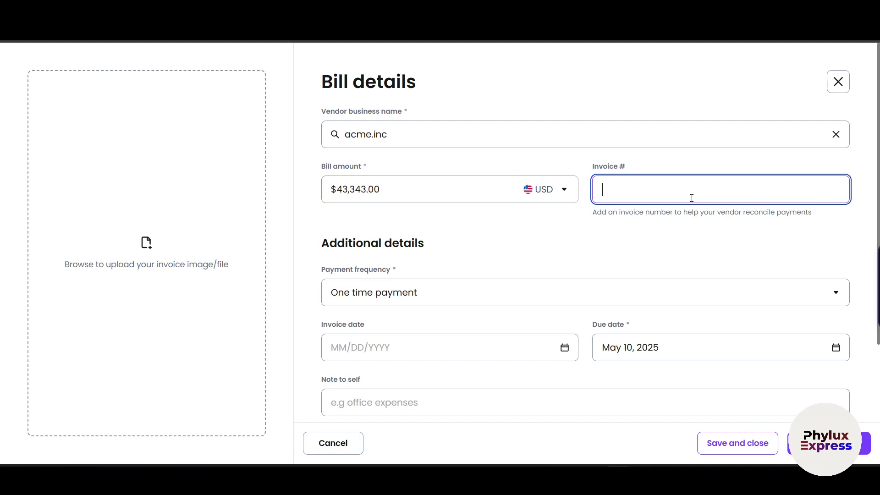
pyautogui.click(627, 247)
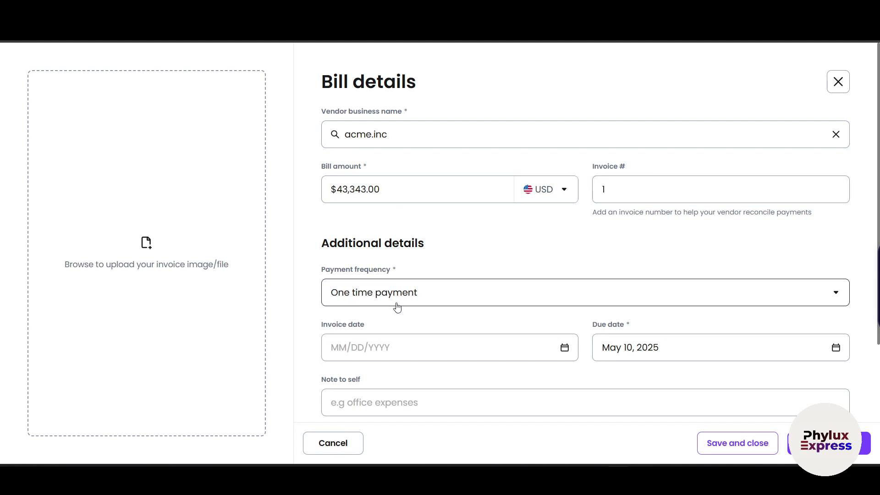
# Step: Set the bill's invoice date to May 10, 2025 and its due date to May 11, 2025
pyautogui.scroll(-2, 458, 304)
pyautogui.click(434, 252)
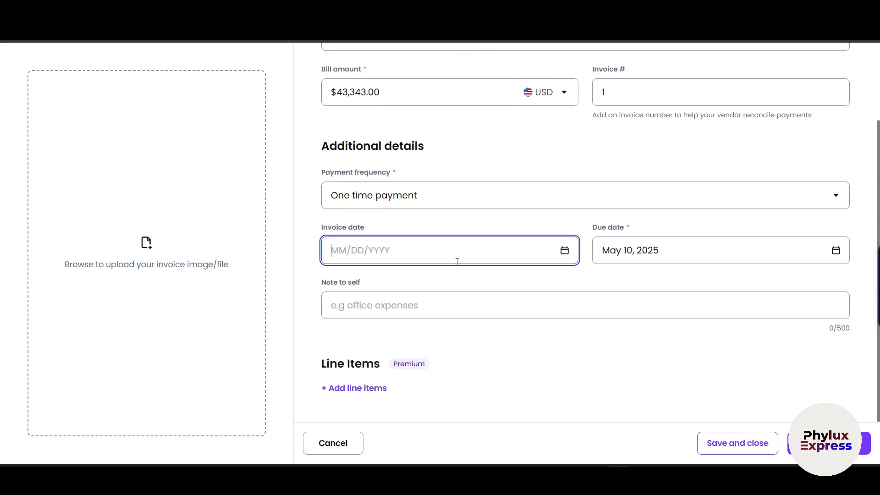
pyautogui.click(569, 255)
pyautogui.click(554, 360)
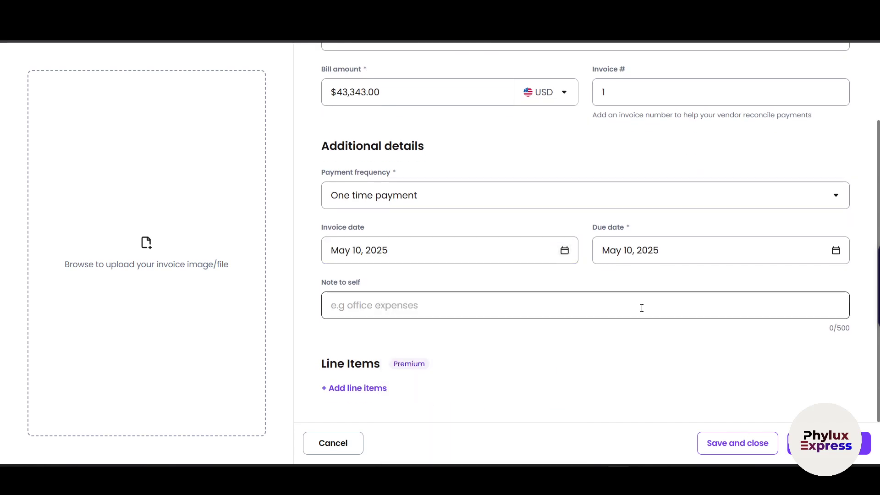
pyautogui.click(835, 252)
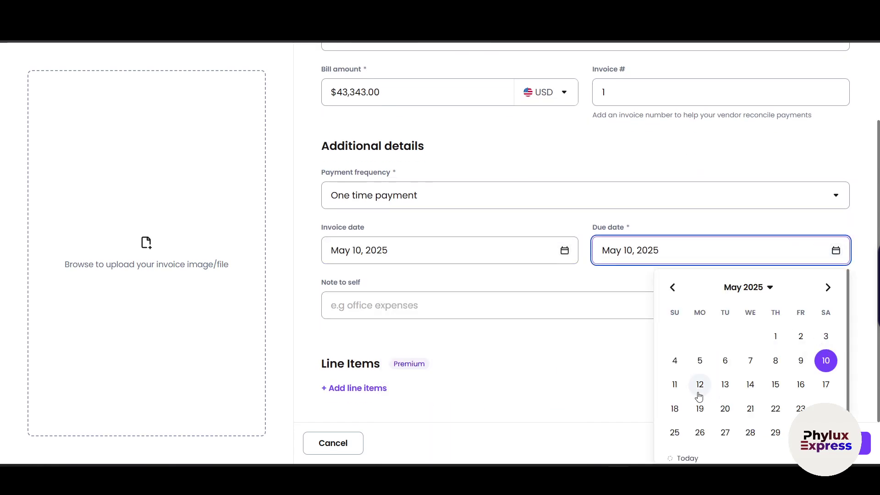
pyautogui.click(669, 391)
# Step: Add the note to self "dsfsdfasd" to the bill and look at the invoice file upload without attaching a file
pyautogui.click(427, 307)
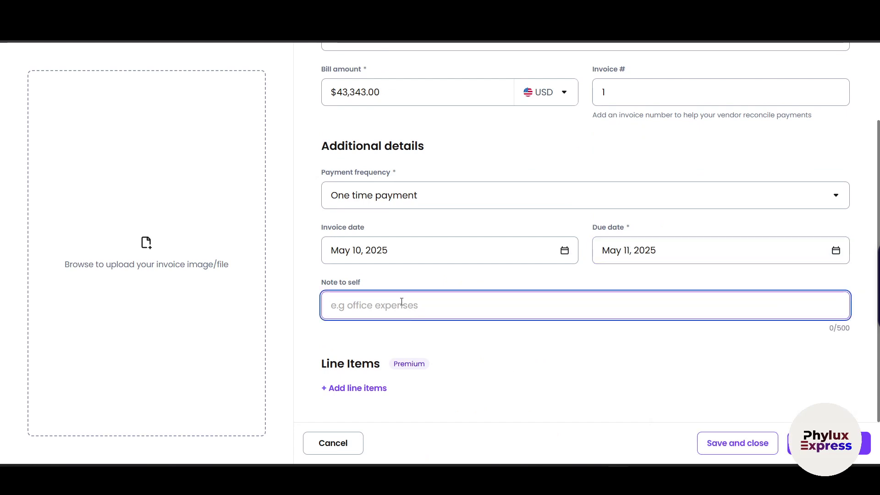
pyautogui.write('dsfsdfasd')
pyautogui.click(476, 354)
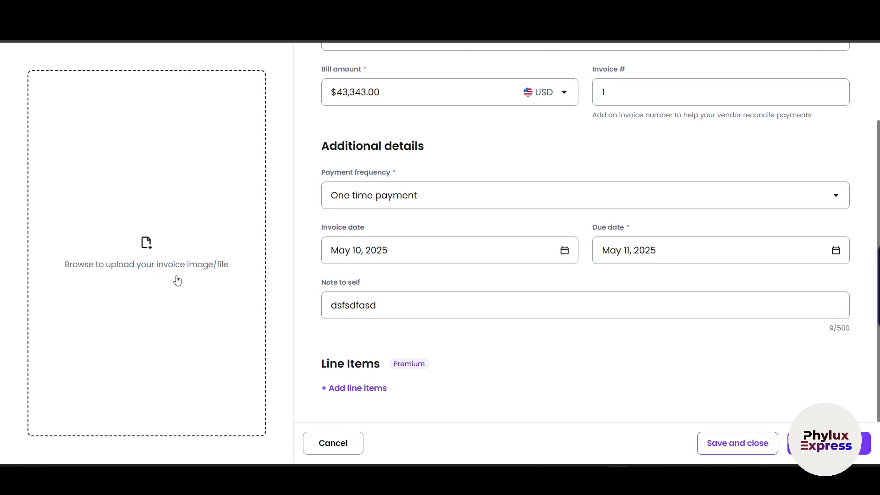
pyautogui.click(186, 342)
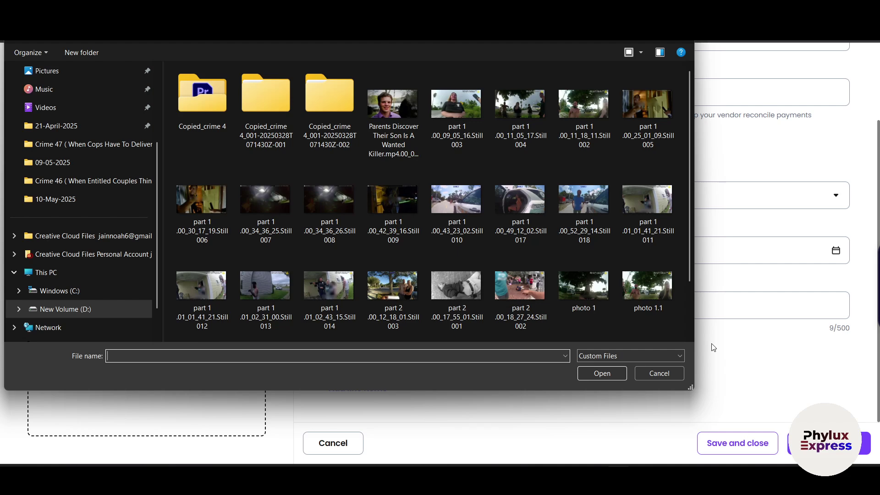
pyautogui.click(660, 372)
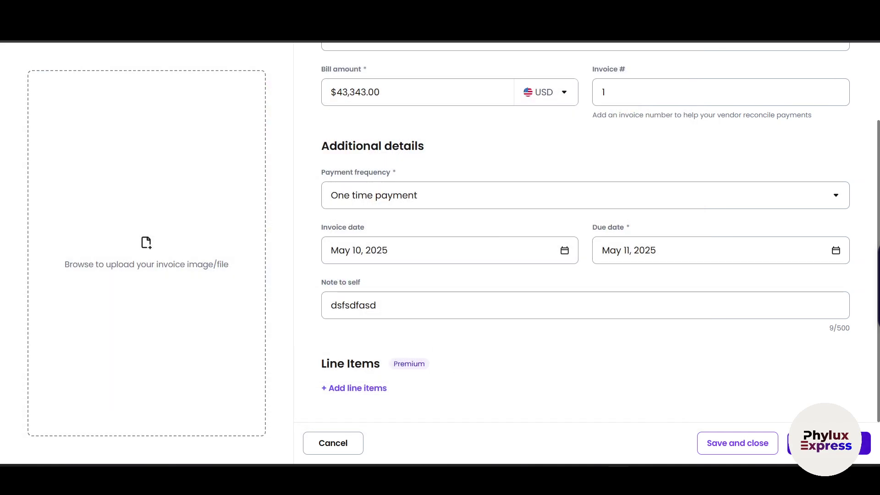
# Step: Save the bill, continue to its payment, and choose to pay acme.inc from a bank account
pyautogui.click(828, 443)
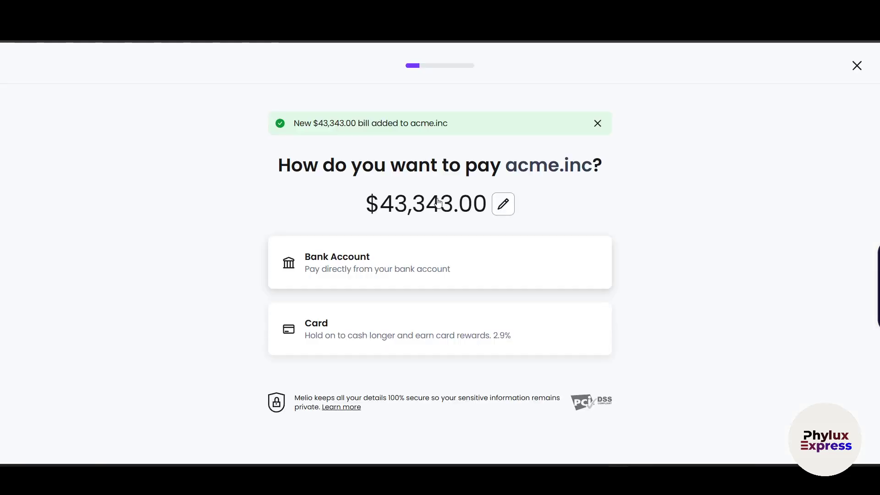
pyautogui.rightClick(360, 281)
pyautogui.click(236, 298)
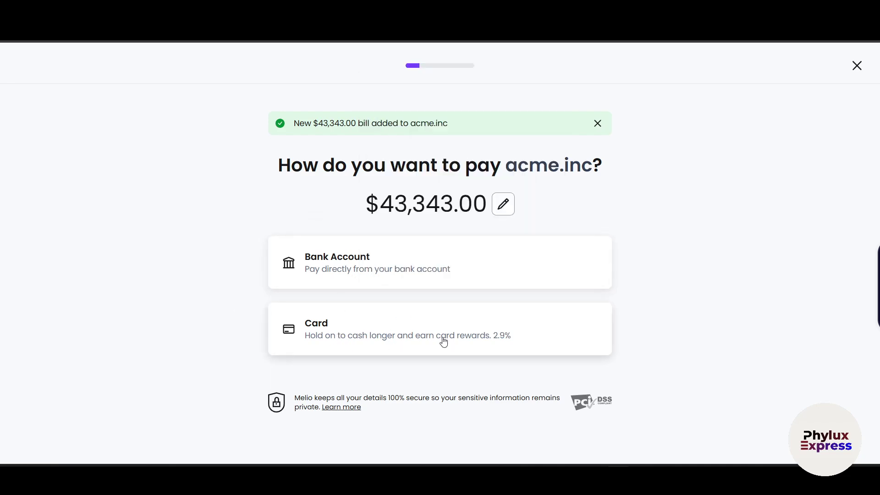
pyautogui.click(456, 273)
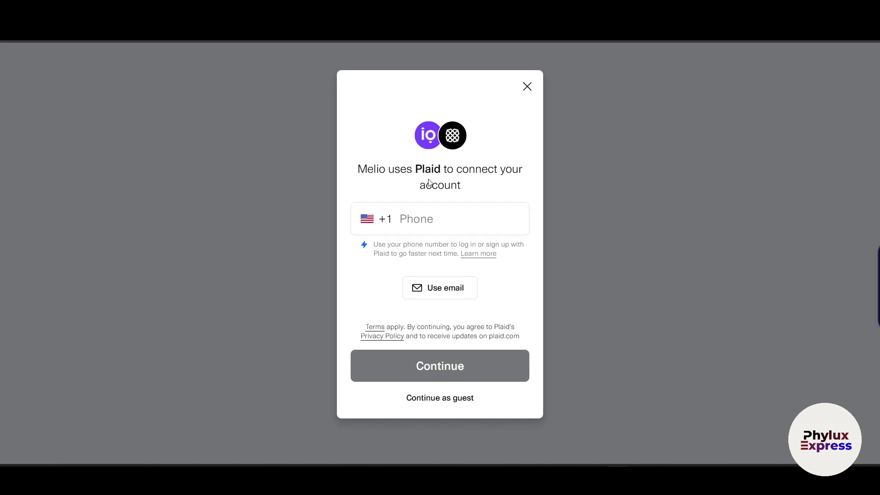
# Step: Switch the Plaid account connection form from phone number to email sign-in
pyautogui.click(401, 232)
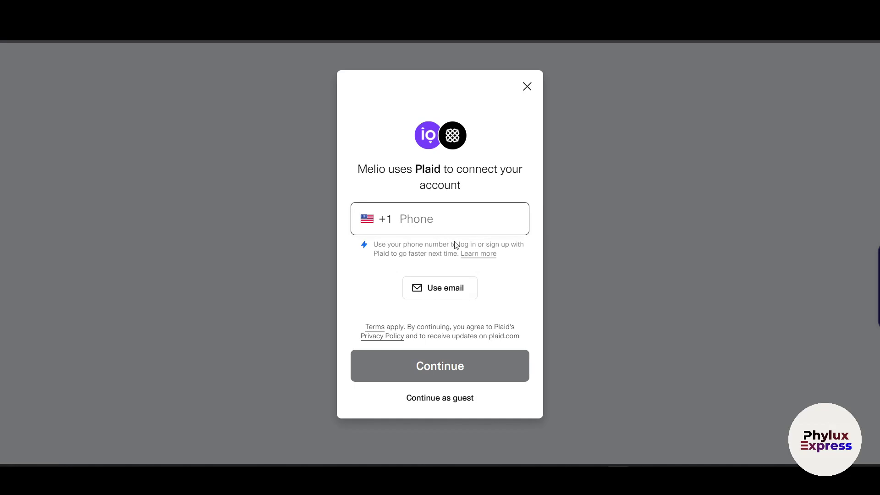
pyautogui.click(384, 219)
pyautogui.click(437, 286)
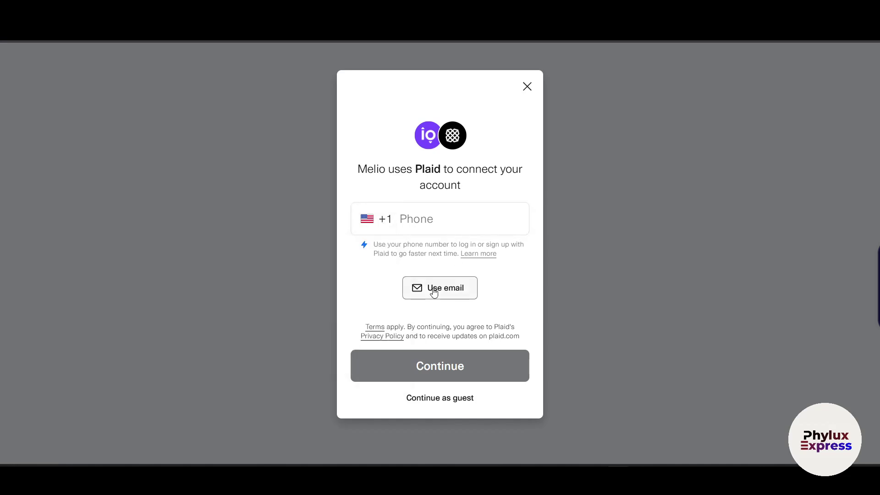
pyautogui.click(434, 289)
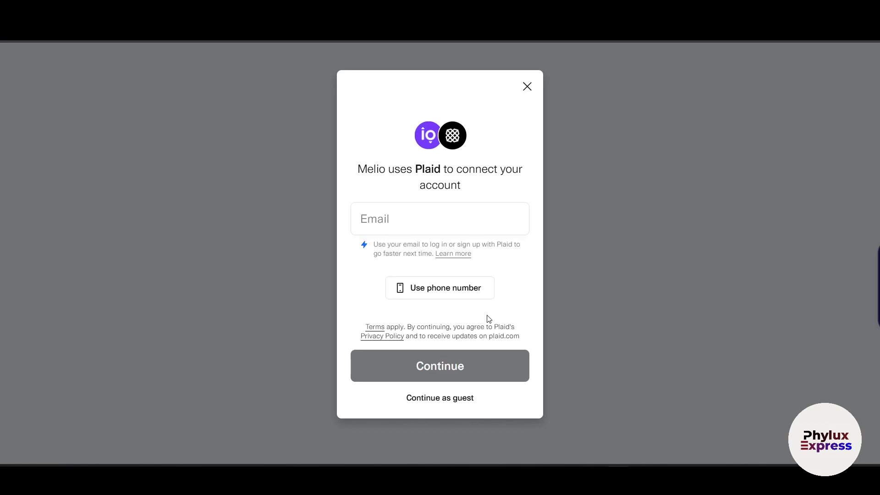
# Step: Continue in Plaid as a guest, look at the Manual linking option, and proceed with Instant bank linking
pyautogui.click(466, 398)
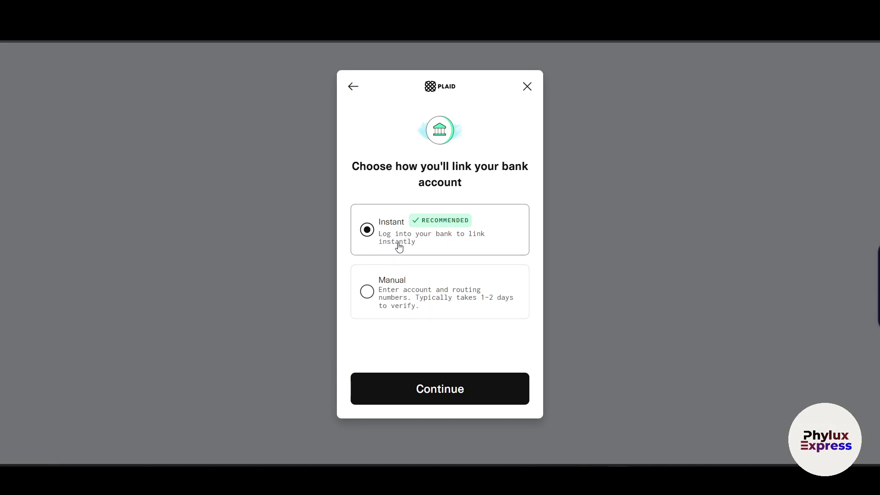
pyautogui.click(421, 301)
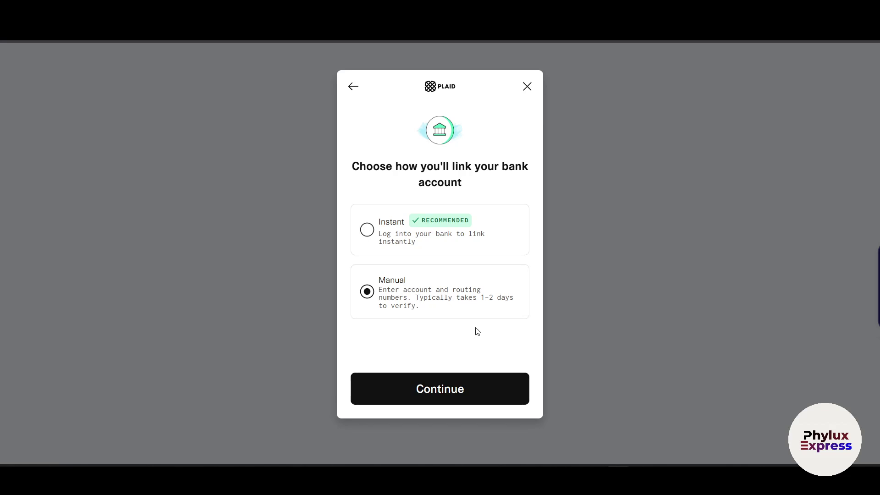
pyautogui.click(383, 250)
pyautogui.click(456, 391)
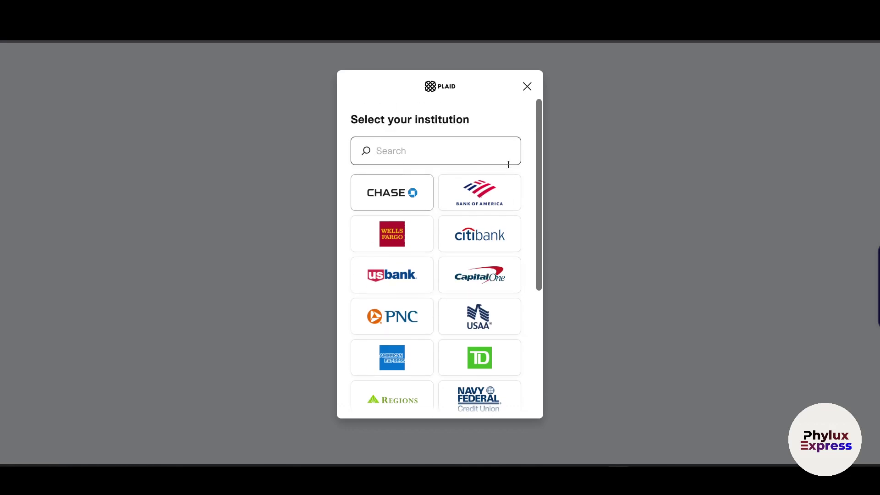
# Step: Browse the list of supported institutions and select Citibank as the bank to link
pyautogui.scroll(-5, 493, 304)
pyautogui.scroll(3, 481, 304)
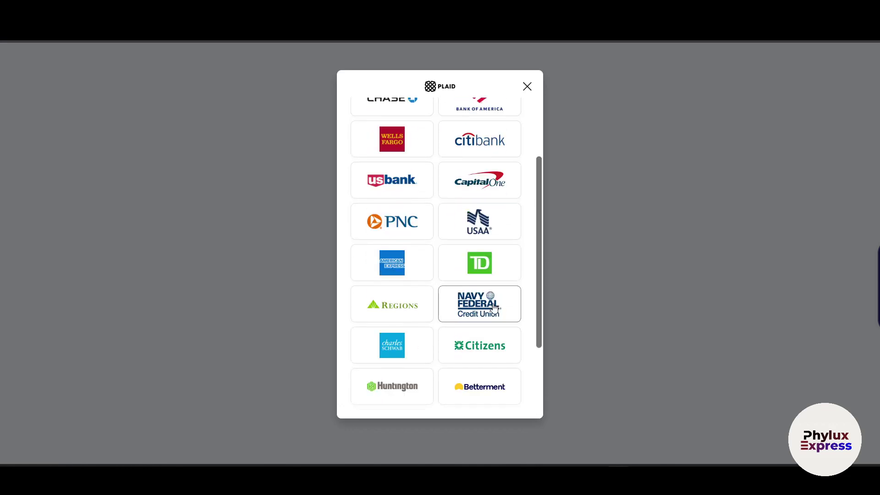
pyautogui.scroll(-3, 476, 304)
pyautogui.scroll(3, 404, 229)
pyautogui.scroll(3, 460, 229)
pyautogui.click(477, 197)
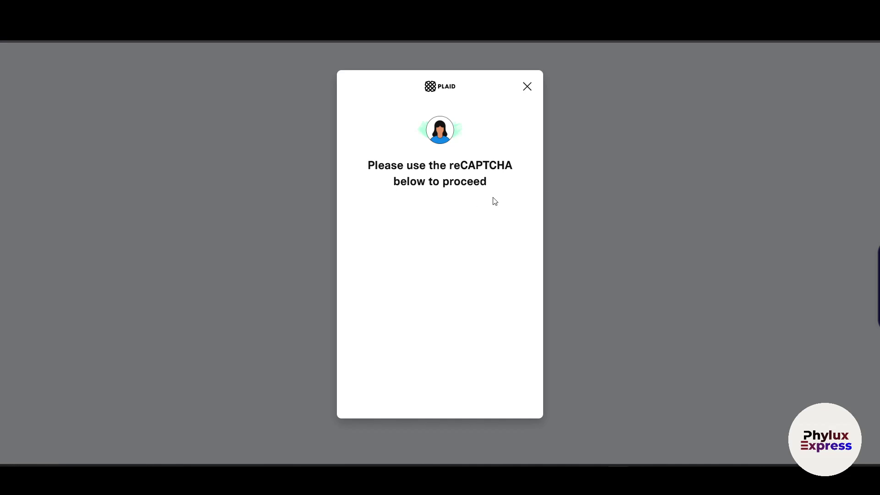
# Step: Start the reCAPTCHA check and complete its first challenge by selecting all squares with buses
pyautogui.click(375, 220)
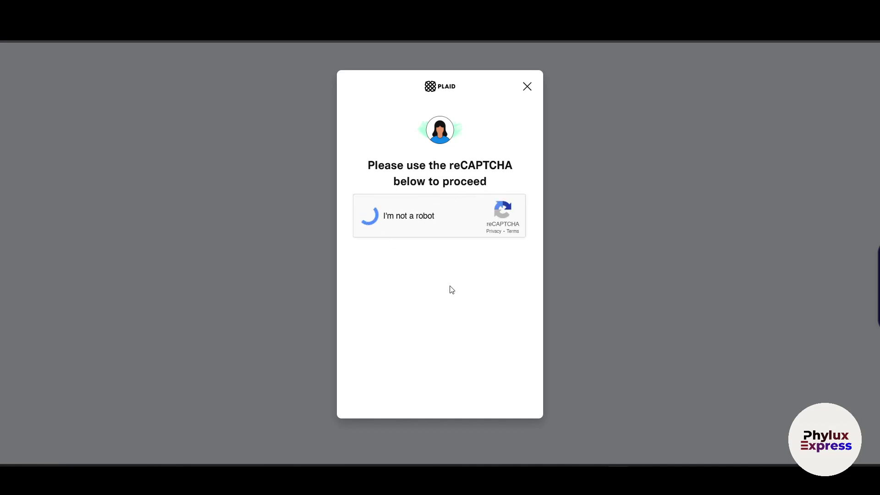
pyautogui.click(466, 264)
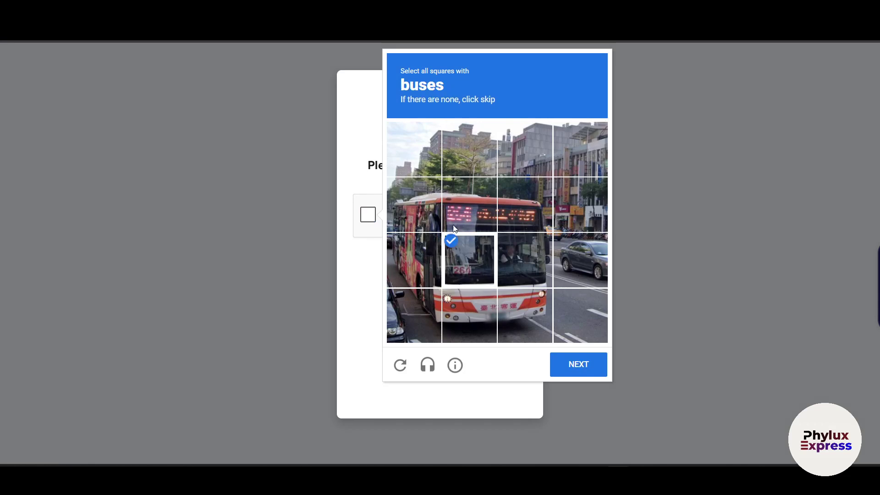
pyautogui.click(472, 209)
pyautogui.click(517, 217)
pyautogui.click(524, 259)
pyautogui.click(529, 314)
pyautogui.click(459, 317)
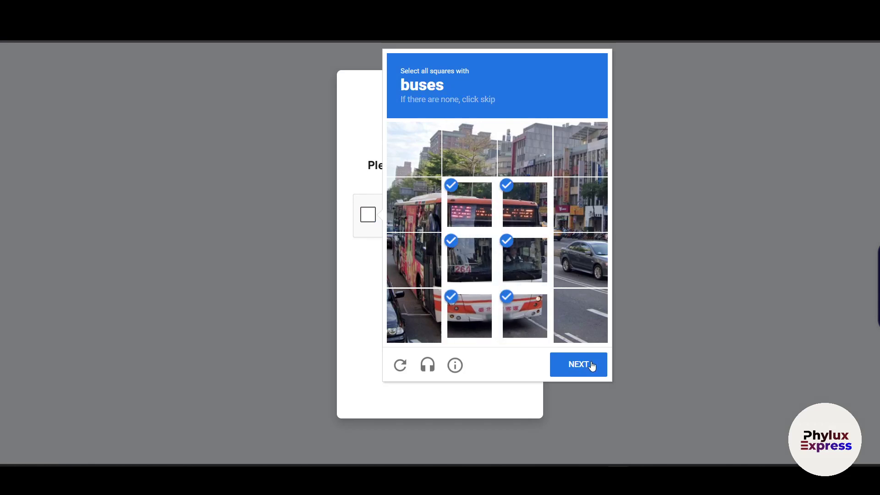
pyautogui.click(578, 365)
# Step: Select the squares with stairs in the second reCAPTCHA challenge and submit the verification
pyautogui.click(411, 262)
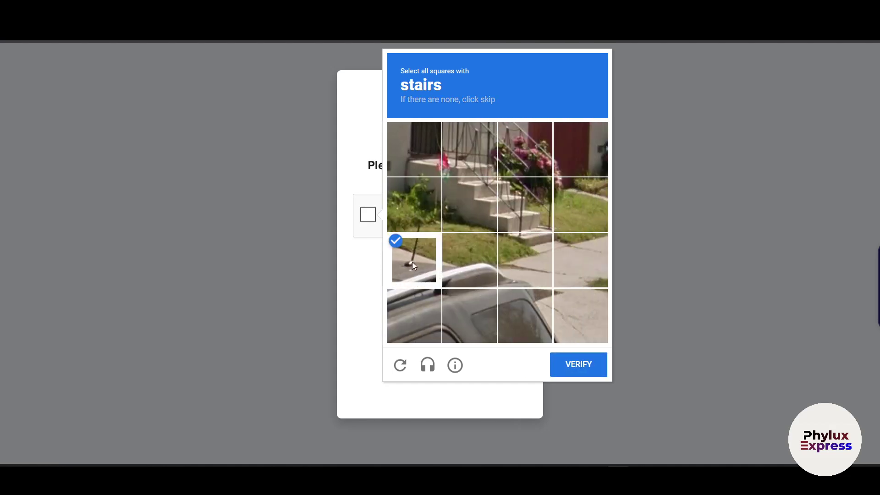
pyautogui.click(411, 262)
pyautogui.click(485, 202)
pyautogui.click(518, 220)
pyautogui.click(514, 241)
pyautogui.click(414, 149)
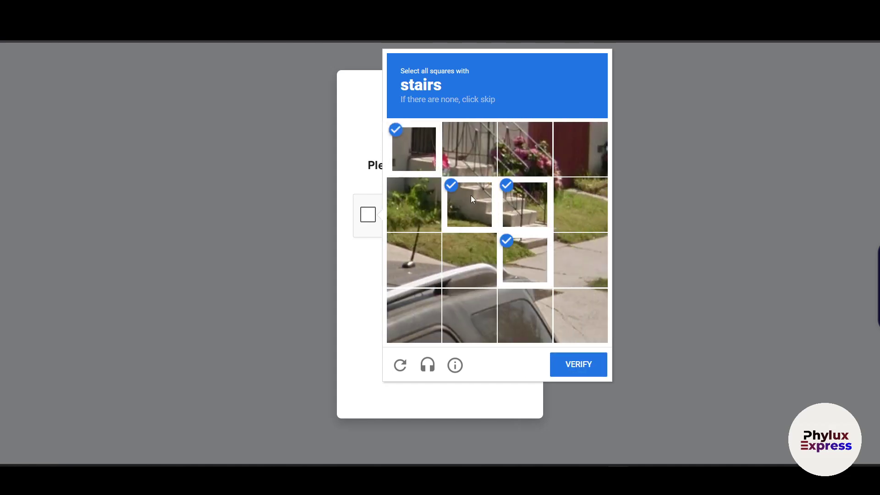
pyautogui.click(468, 149)
pyautogui.click(588, 373)
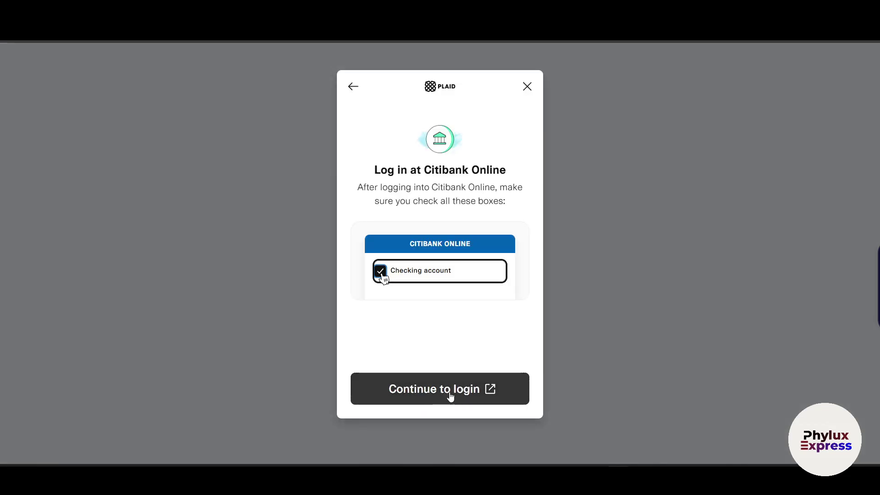
# Step: Open the Citibank Online login window and examine its User ID and Password fields without signing on
pyautogui.click(453, 393)
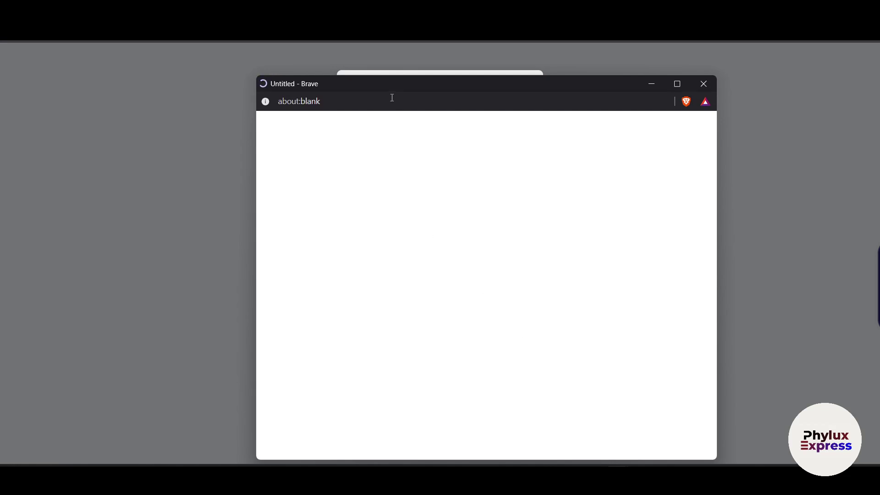
pyautogui.moveTo(386, 84); pyautogui.dragTo(486, 82)
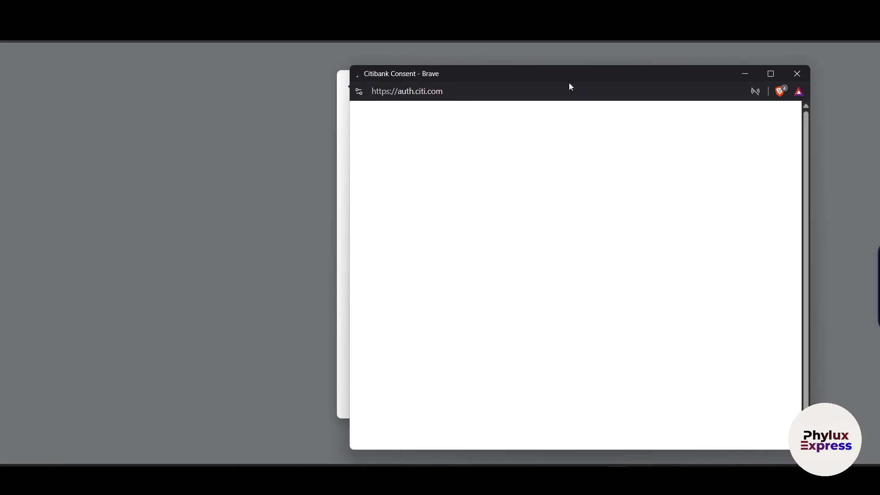
pyautogui.click(531, 250)
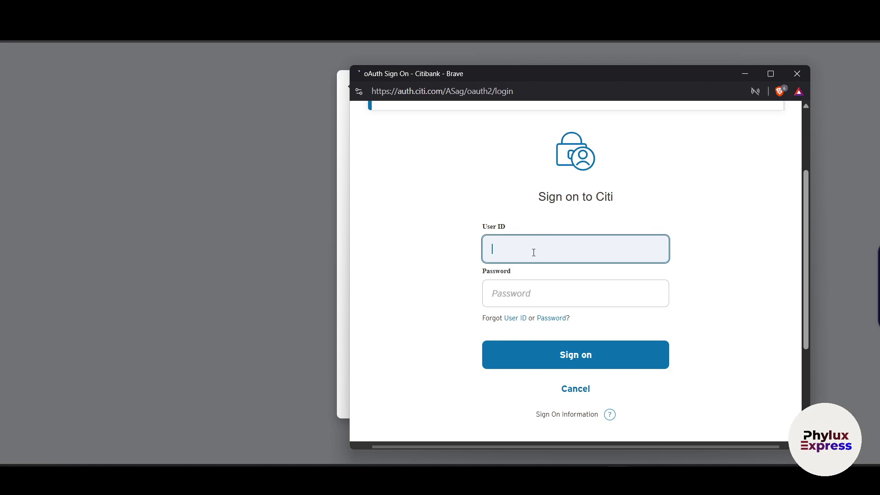
pyautogui.click(530, 305)
pyautogui.scroll(3, 530, 324)
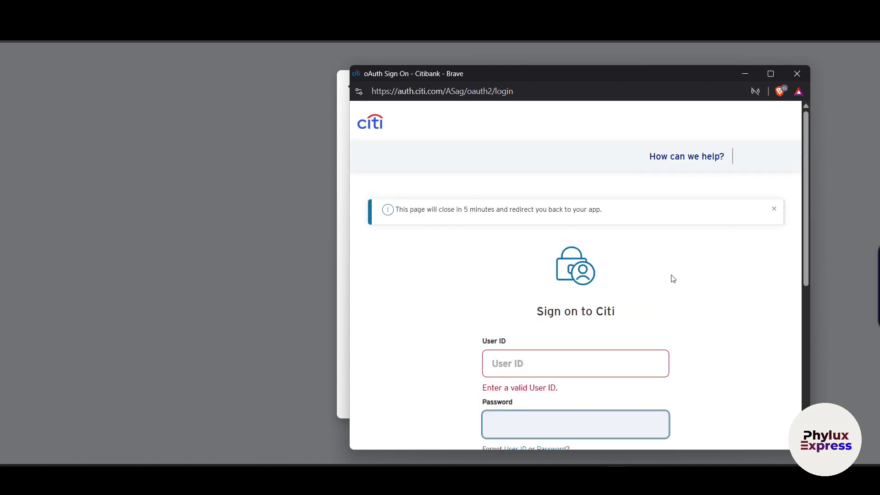
pyautogui.moveTo(539, 81); pyautogui.dragTo(392, 80)
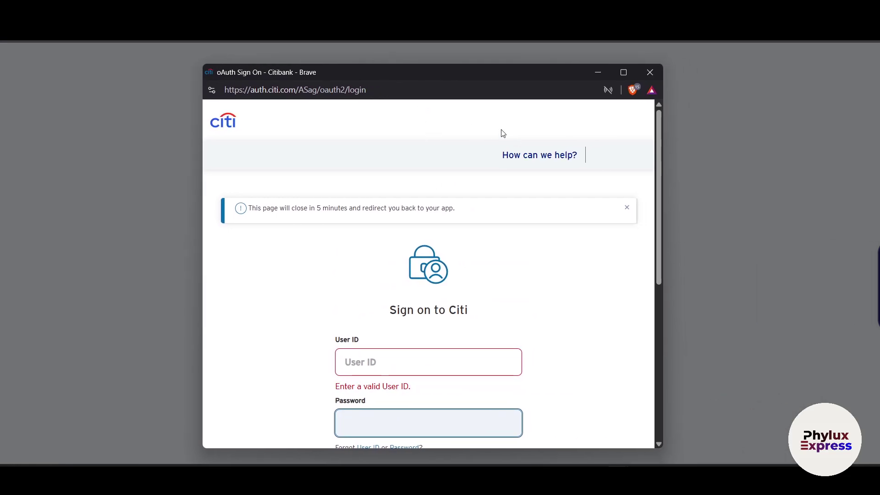
pyautogui.scroll(-4, 573, 308)
pyautogui.scroll(3, 495, 289)
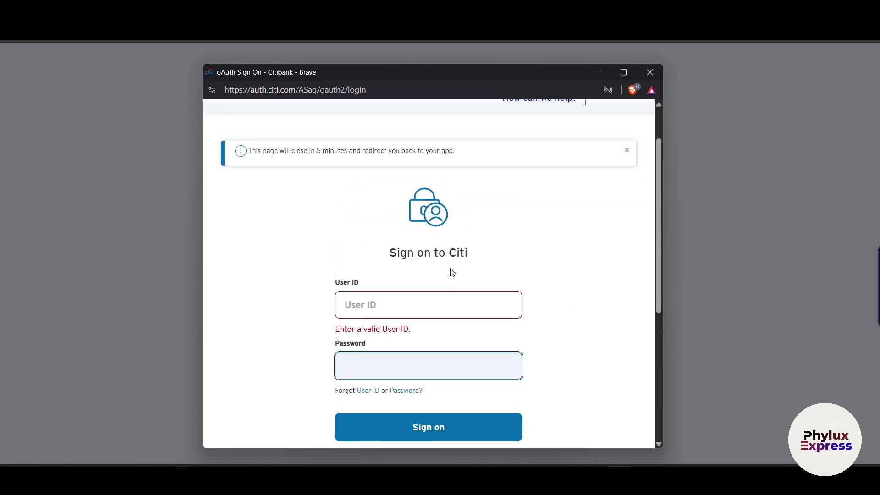
# Step: Close the Citi login window and exit the Plaid connection without linking a bank account
pyautogui.click(642, 78)
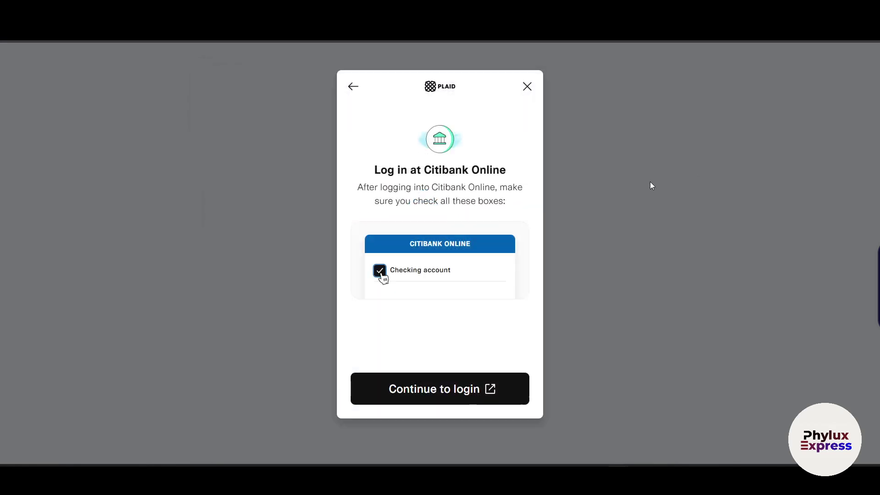
pyautogui.click(362, 88)
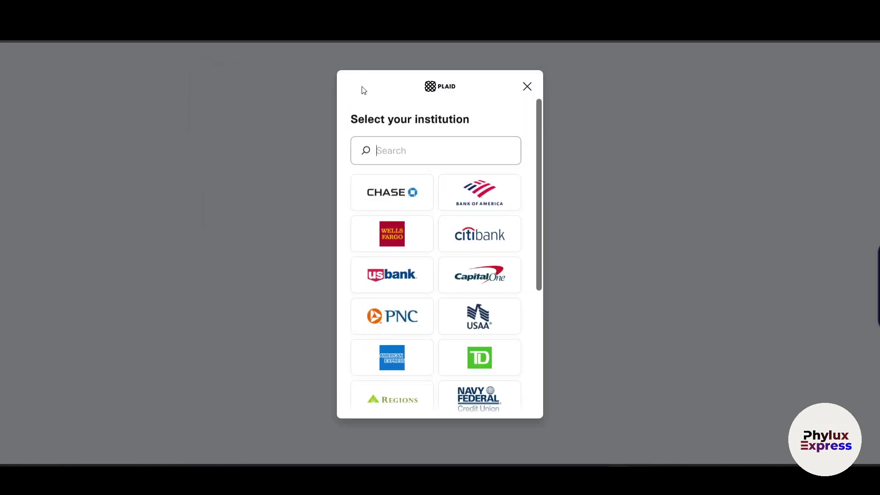
pyautogui.click(527, 87)
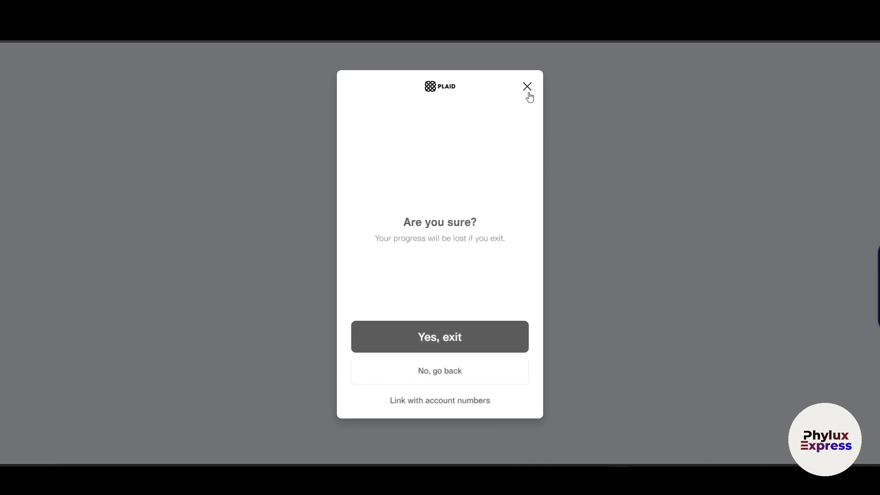
pyautogui.click(453, 346)
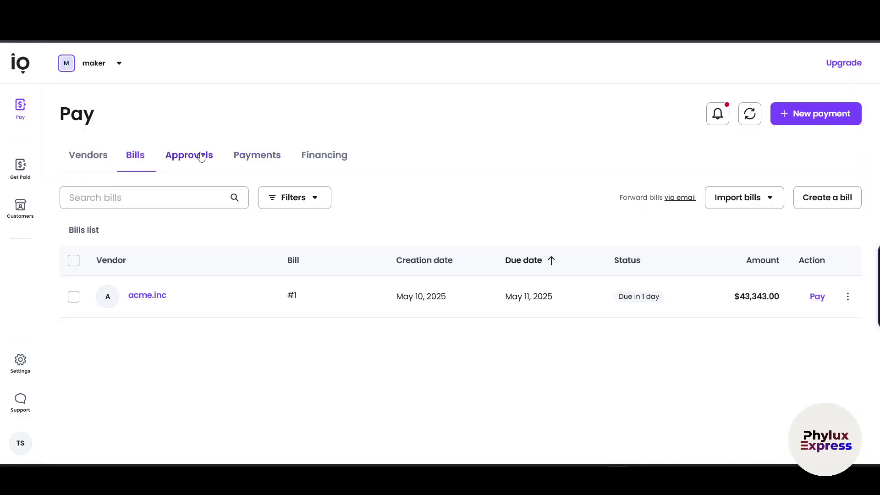
# Step: View the Approvals and Payments sections, look over the blank bill form for a new payment, and close it
pyautogui.click(201, 156)
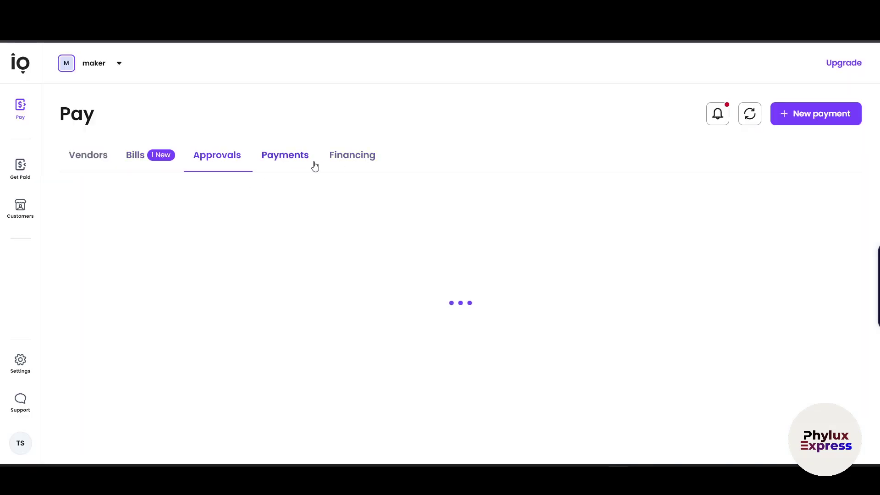
pyautogui.click(296, 155)
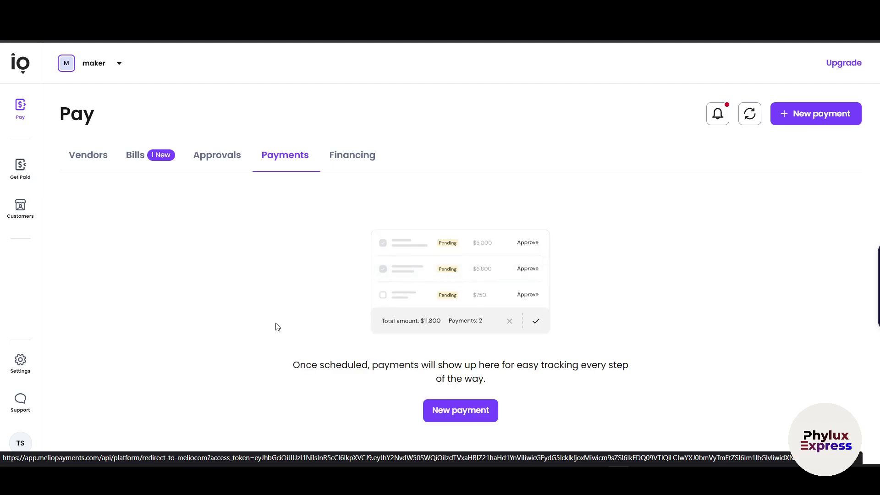
pyautogui.click(471, 415)
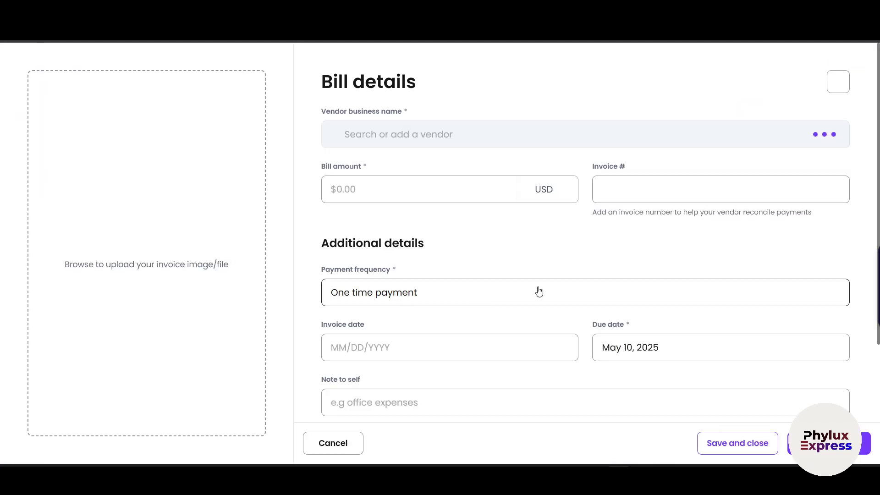
pyautogui.scroll(-2, 760, 359)
pyautogui.scroll(2, 386, 349)
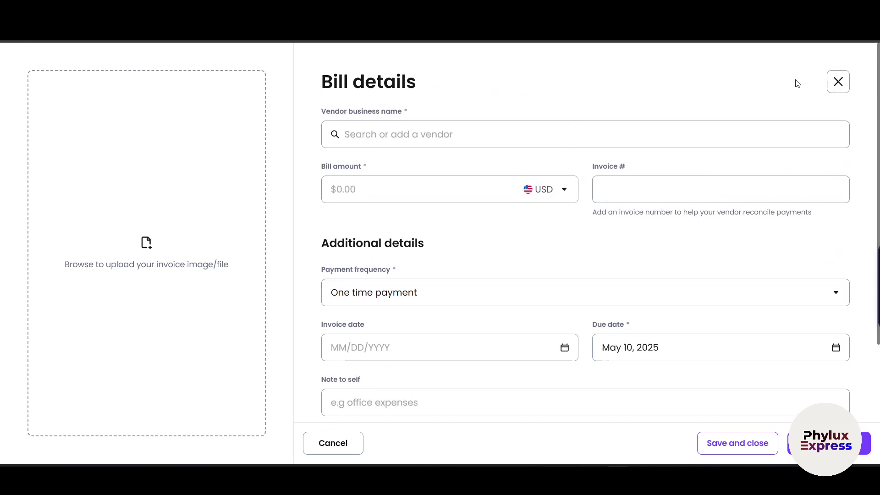
pyautogui.click(838, 82)
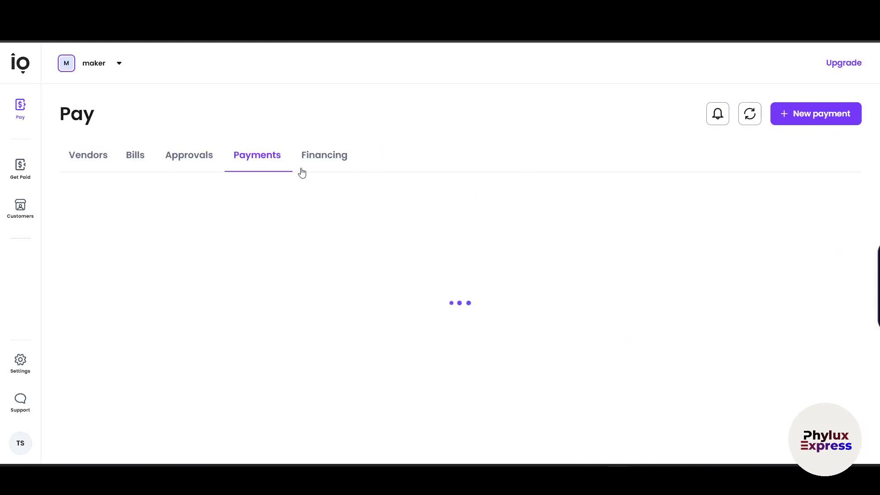
# Step: Look through the Financing, Bills and Approvals sections of the Pay page
pyautogui.click(334, 159)
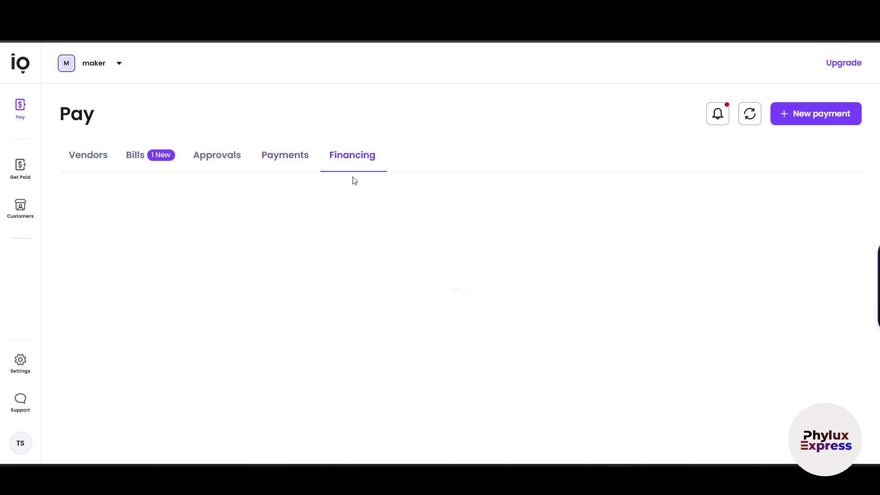
pyautogui.click(139, 154)
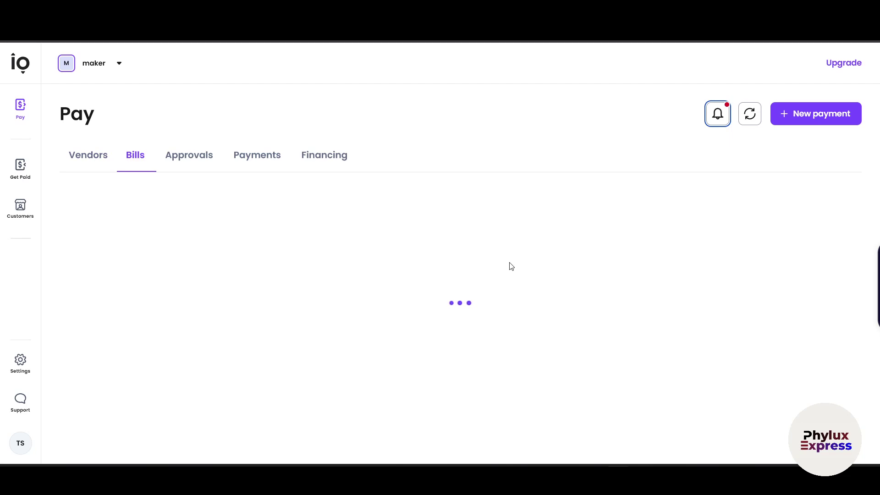
pyautogui.click(189, 155)
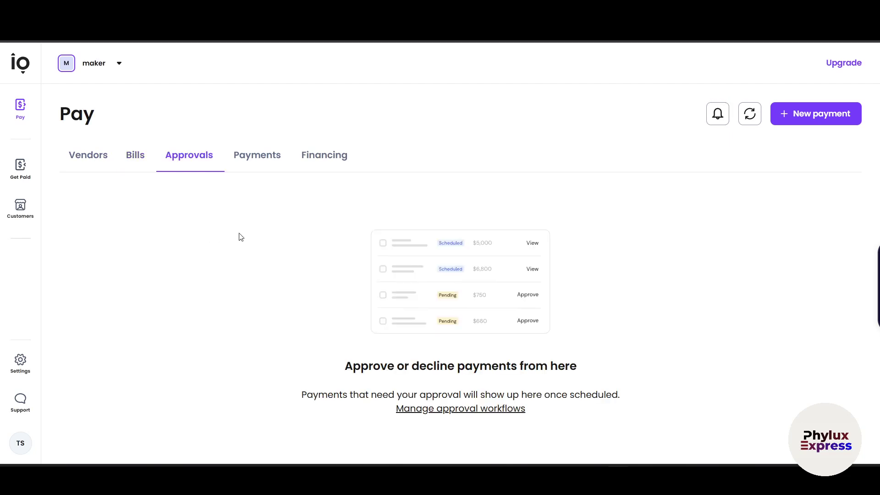
# Step: Open the Get Paid page, start its setup, and continue past the business logo step without uploading a logo
pyautogui.click(20, 108)
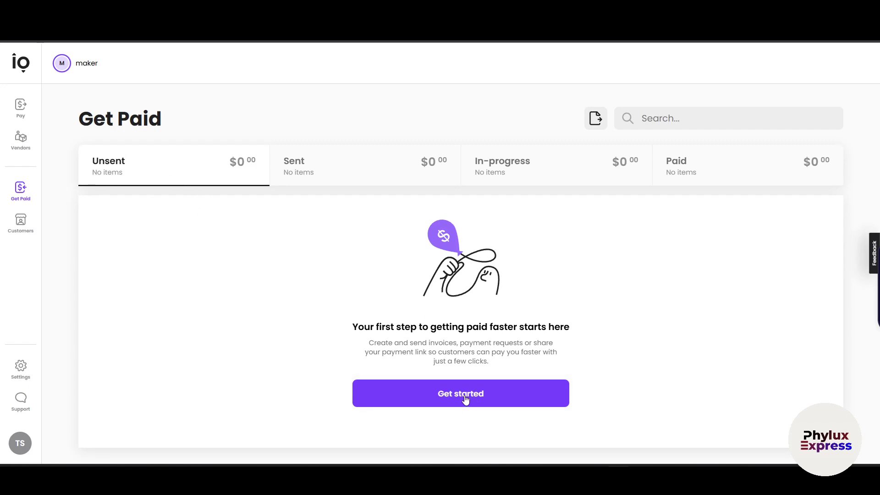
pyautogui.click(505, 394)
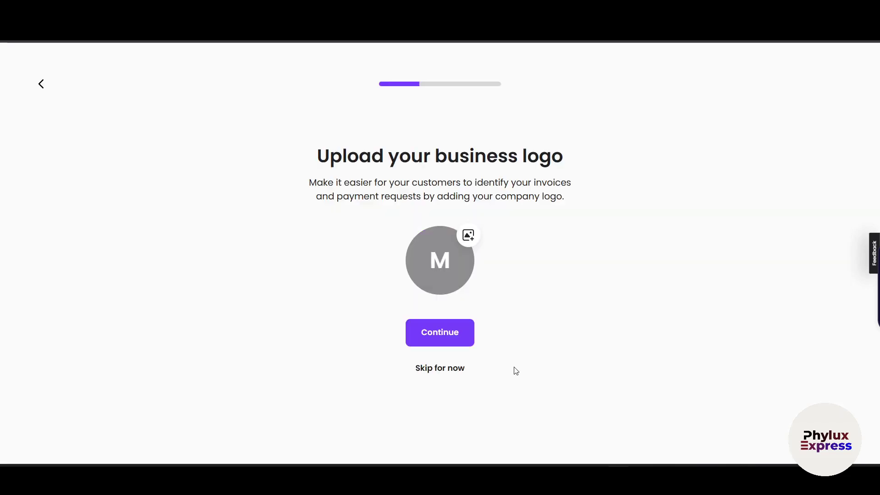
pyautogui.moveTo(414, 167); pyautogui.dragTo(711, 189)
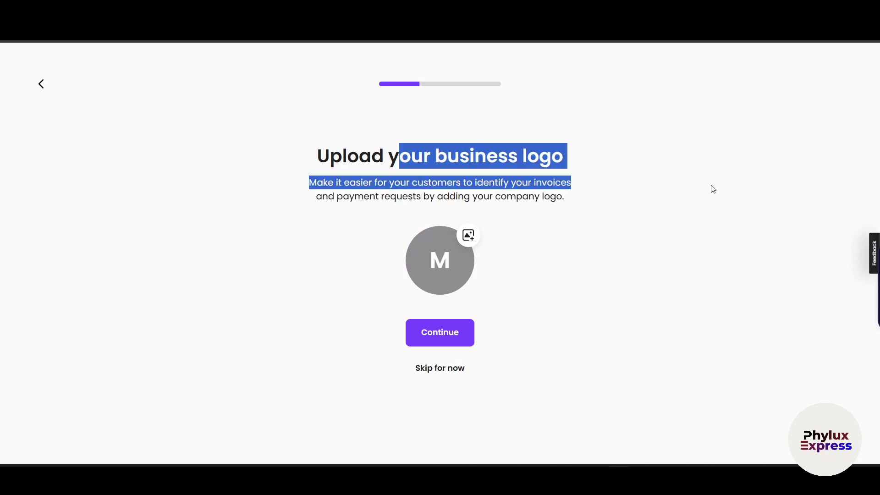
pyautogui.click(435, 343)
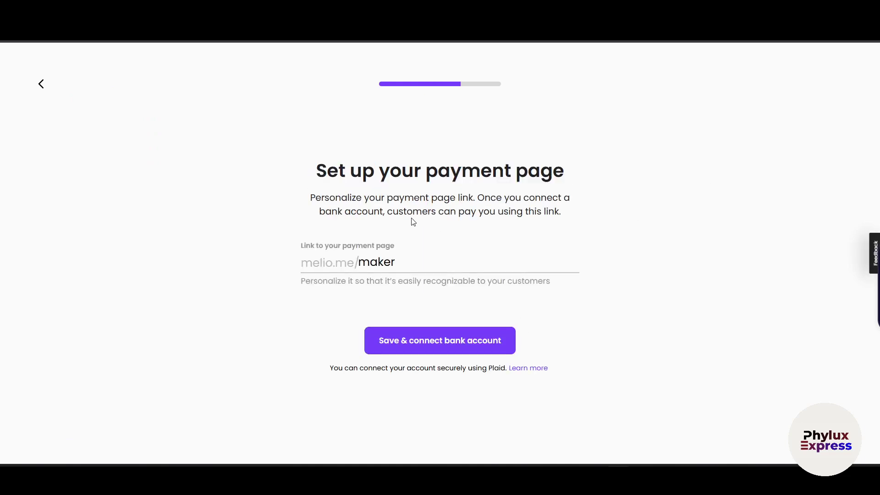
# Step: Save the payment page link melio.me/maker and begin connecting a bank account through Plaid as a guest
pyautogui.click(472, 340)
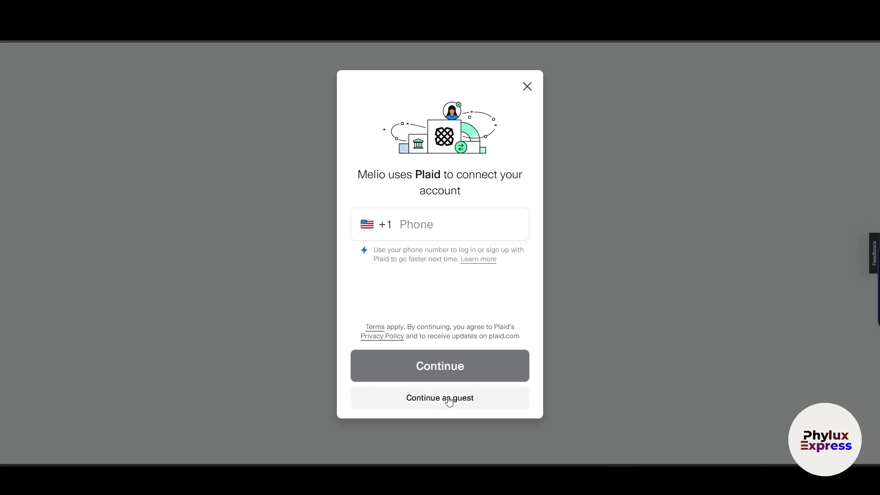
pyautogui.click(449, 400)
pyautogui.click(453, 387)
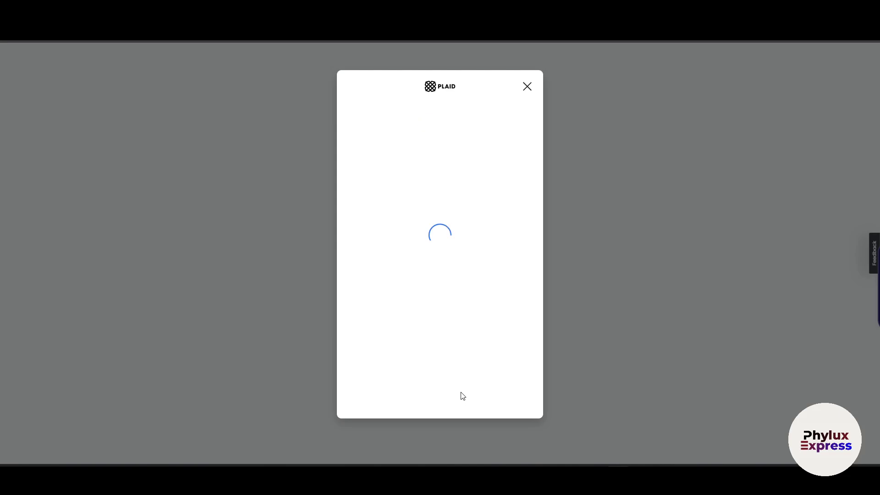
# Step: Choose Bank of America as the institution in Plaid and complete the reCAPTCHA by selecting the images with cars
pyautogui.click(480, 205)
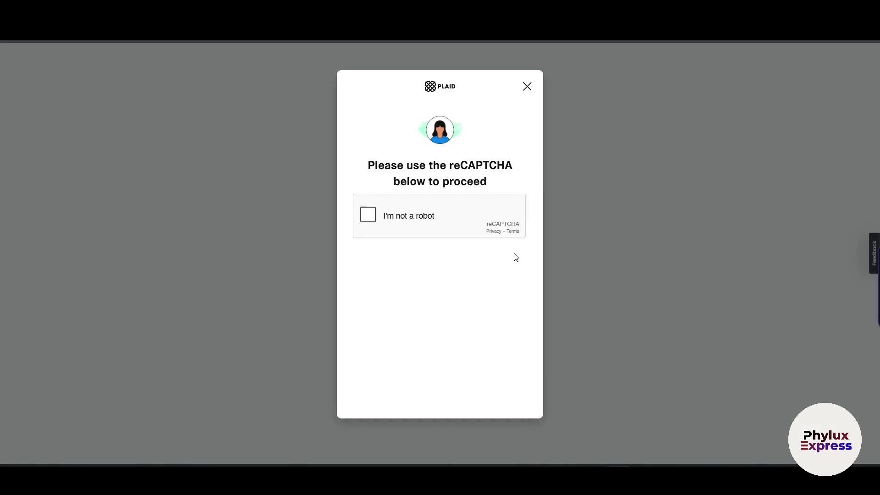
pyautogui.click(369, 215)
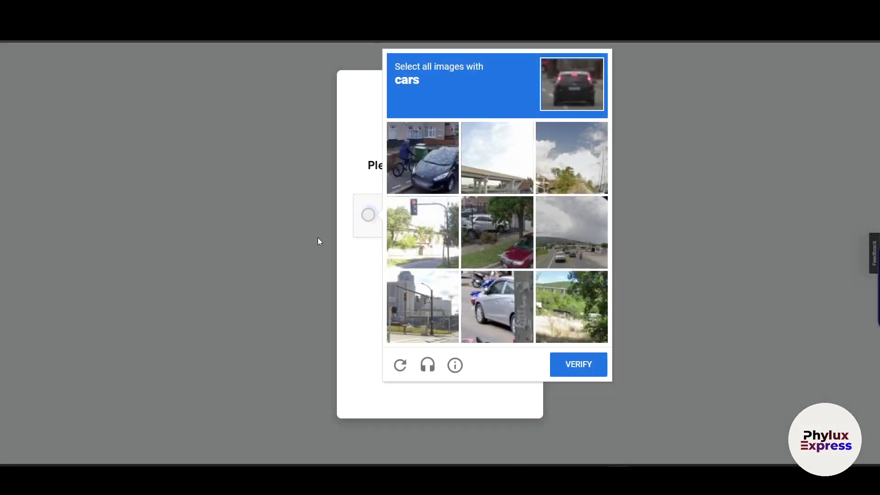
pyautogui.click(498, 238)
pyautogui.click(495, 304)
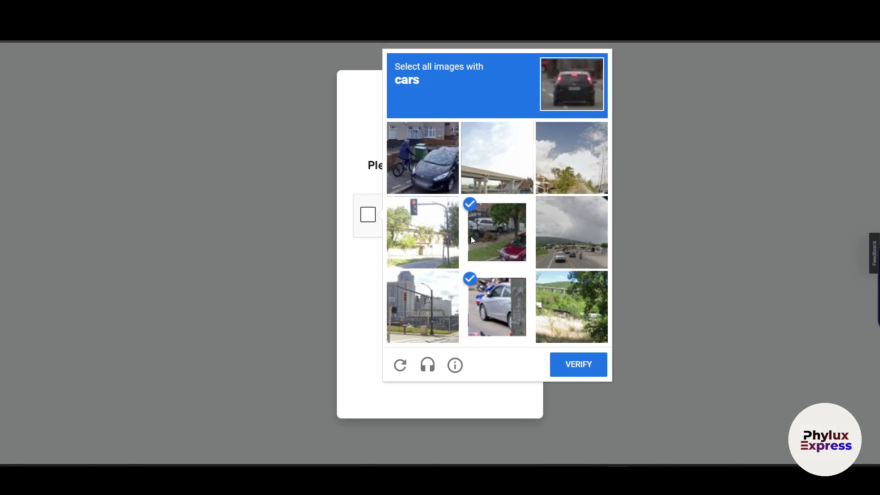
pyautogui.click(422, 163)
pyautogui.click(582, 367)
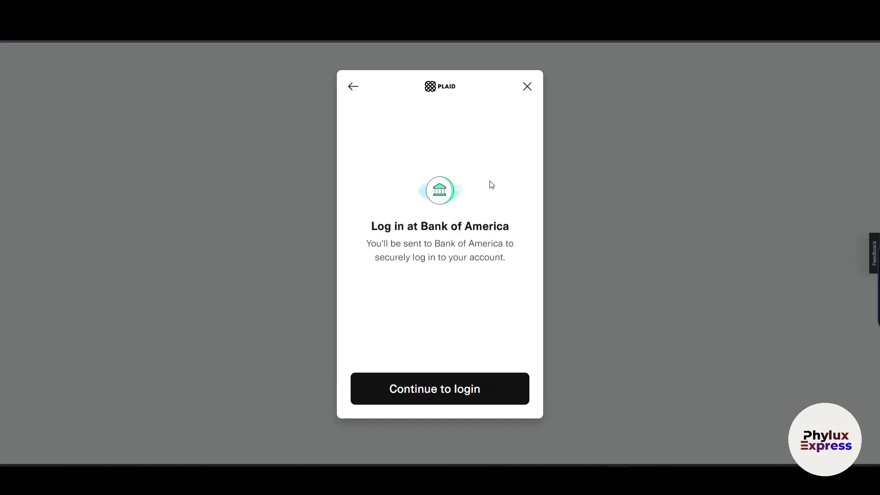
# Step: Continue to the Bank of America login, and exit Plaid without linking an account
pyautogui.click(443, 395)
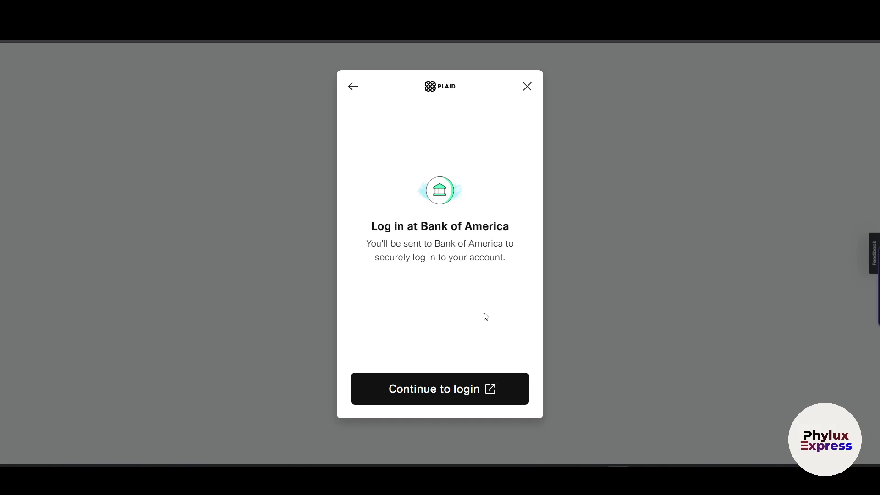
pyautogui.click(527, 86)
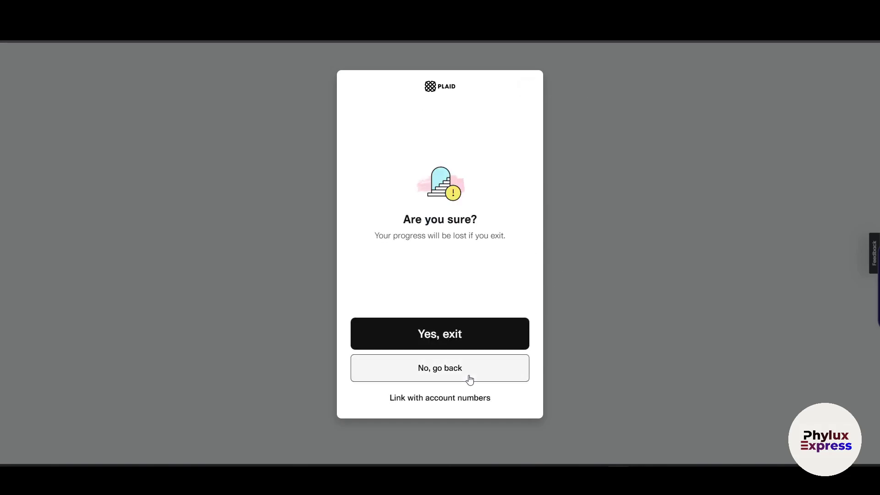
pyautogui.click(473, 334)
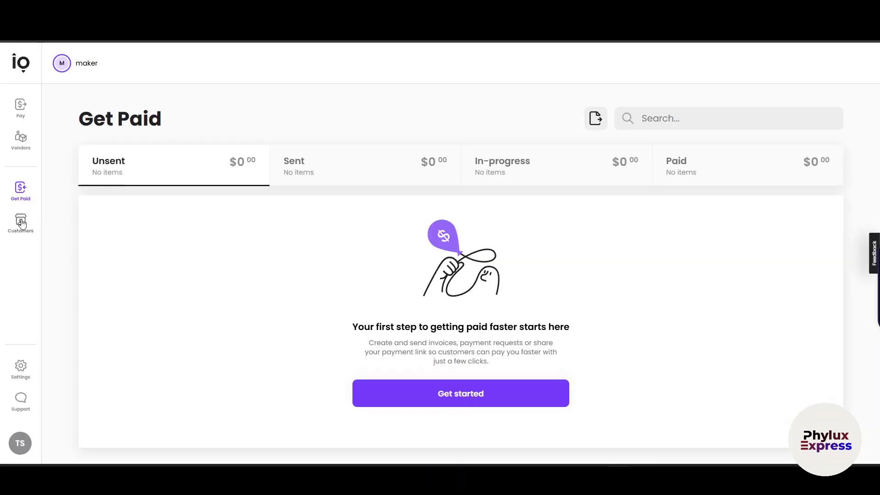
# Step: Add a first customer with the company name "lol company" on the Customers page
pyautogui.click(21, 223)
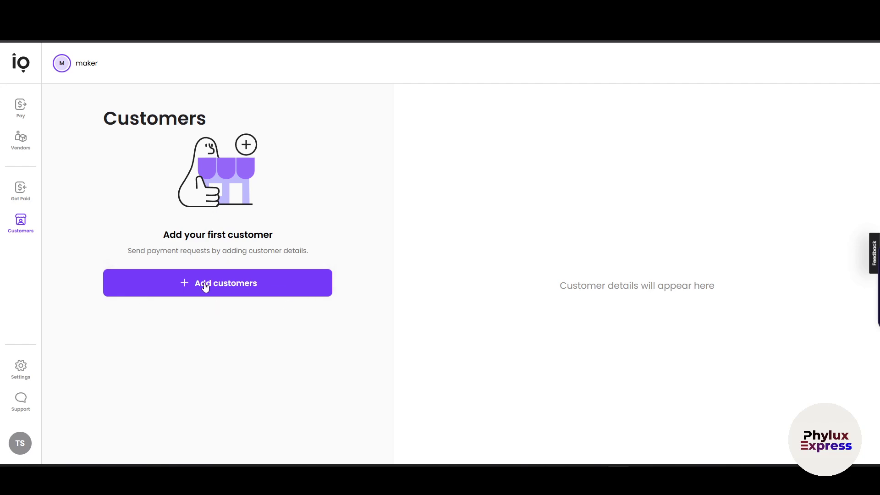
pyautogui.click(233, 293)
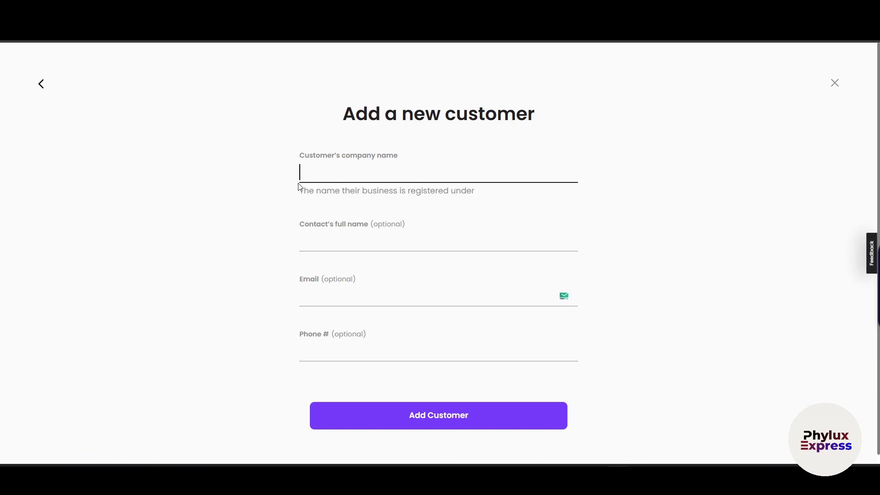
pyautogui.write('lol co')
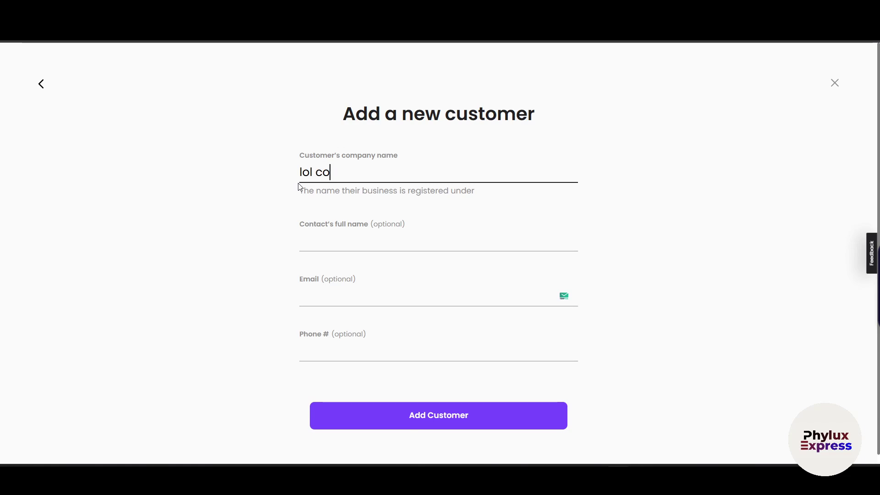
pyautogui.write('mpany')
pyautogui.press('Return')
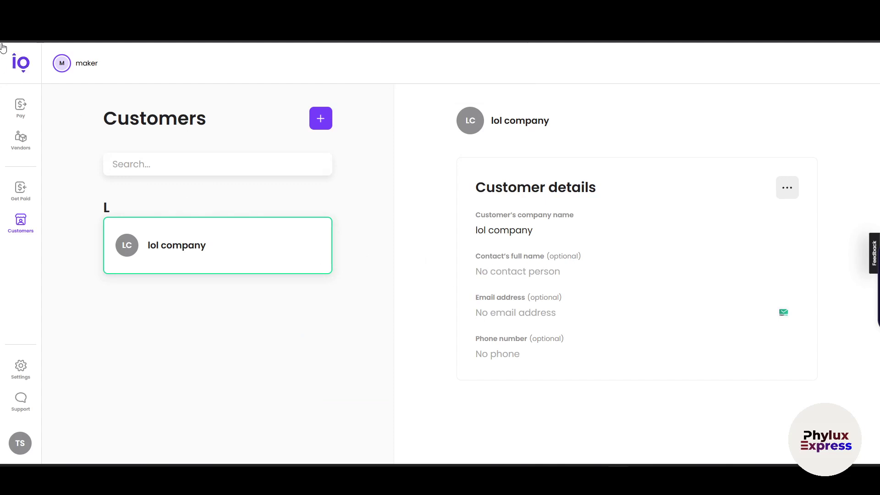
# Step: Add another customer with the company name "afsdfads", leaving the optional contact name, email and phone fields blank
pyautogui.click(321, 119)
pyautogui.click(353, 240)
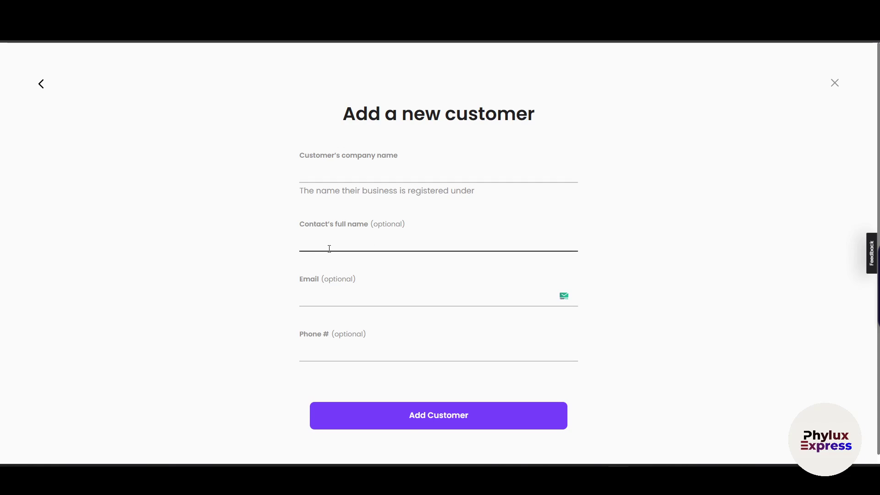
pyautogui.click(361, 290)
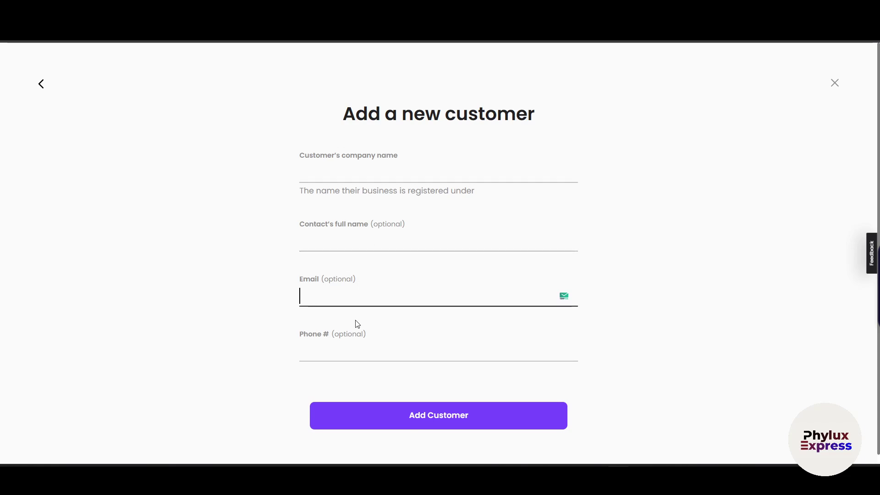
pyautogui.click(358, 352)
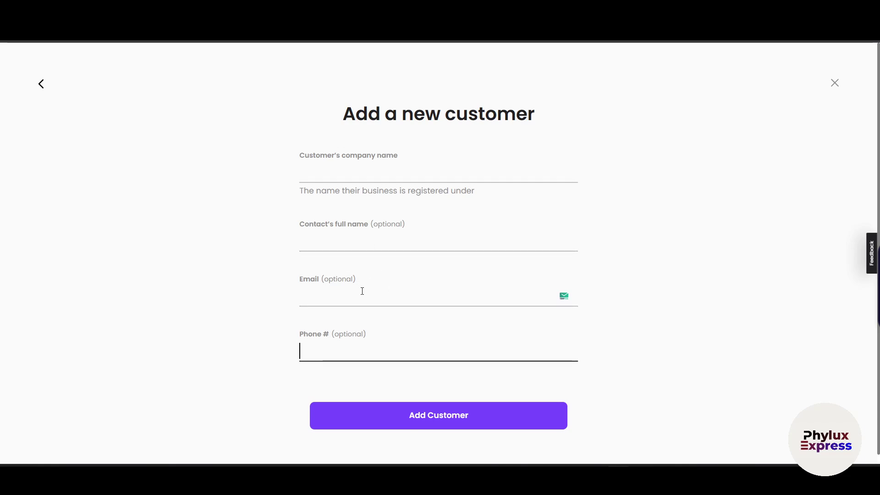
pyautogui.click(479, 422)
pyautogui.click(398, 173)
pyautogui.write('afsdfads')
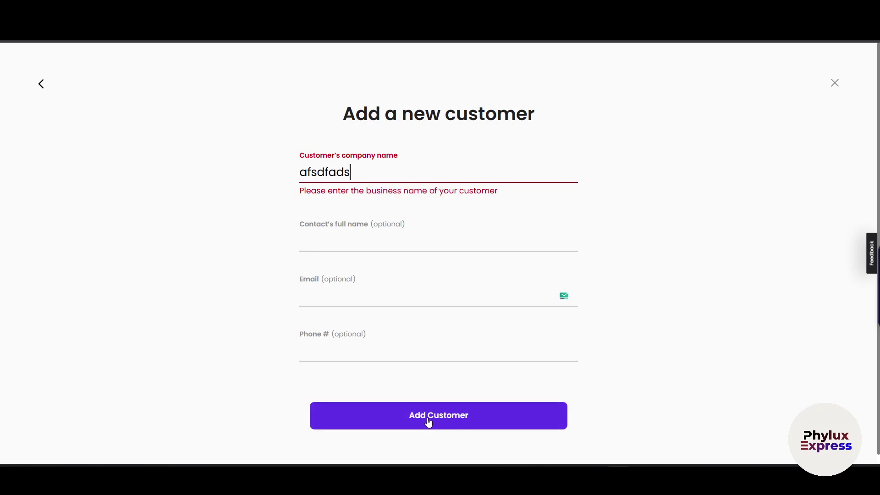
pyautogui.click(428, 421)
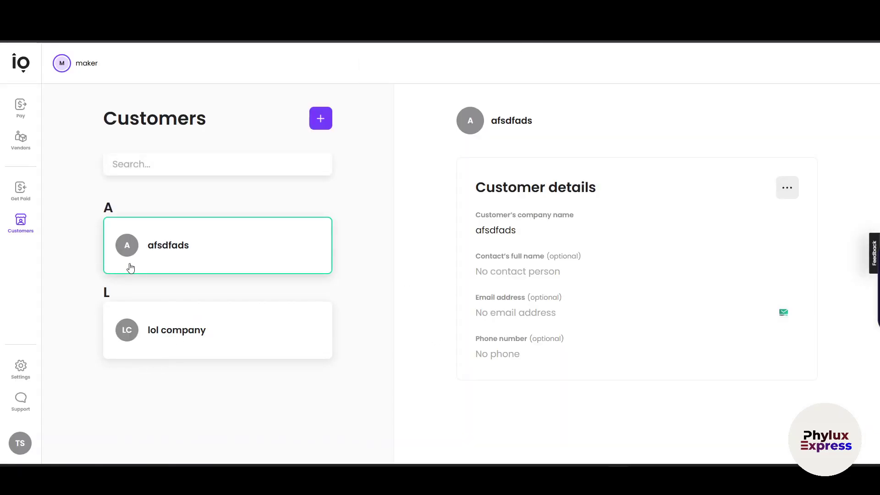
# Step: Search the customer list for "a" and view the Unsent and Sent sections of the Get Paid page
pyautogui.write('a')
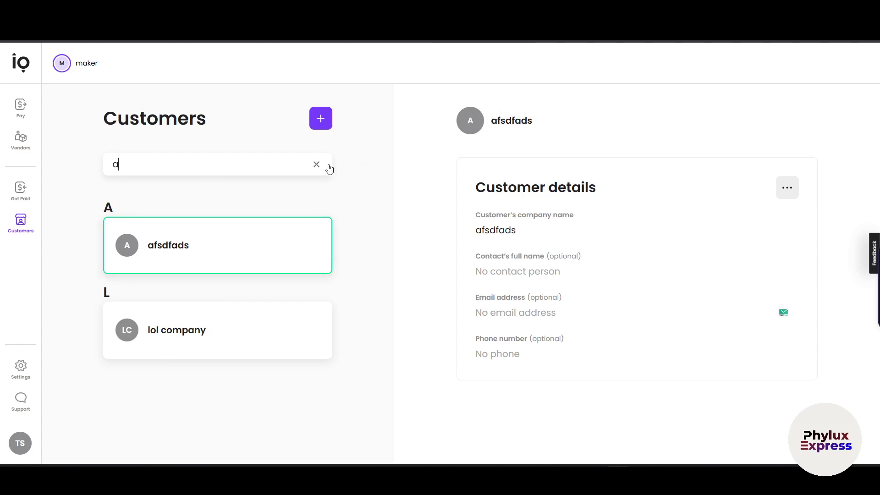
pyautogui.click(19, 195)
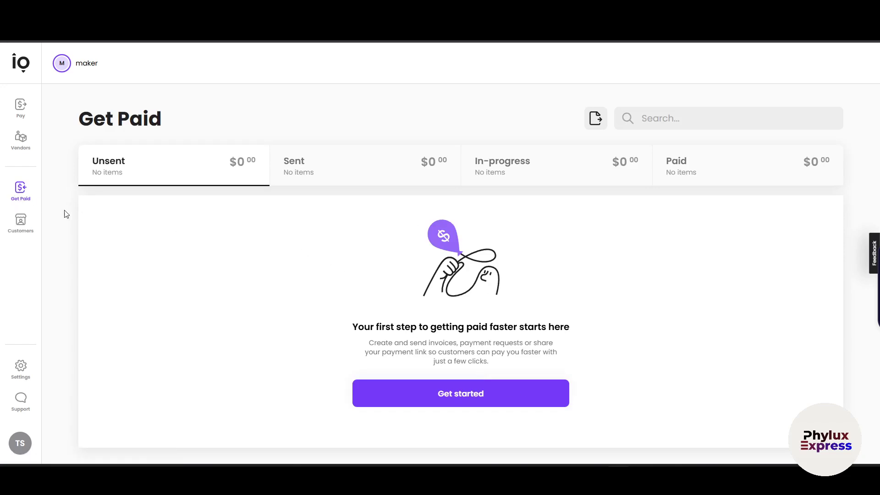
pyautogui.click(305, 169)
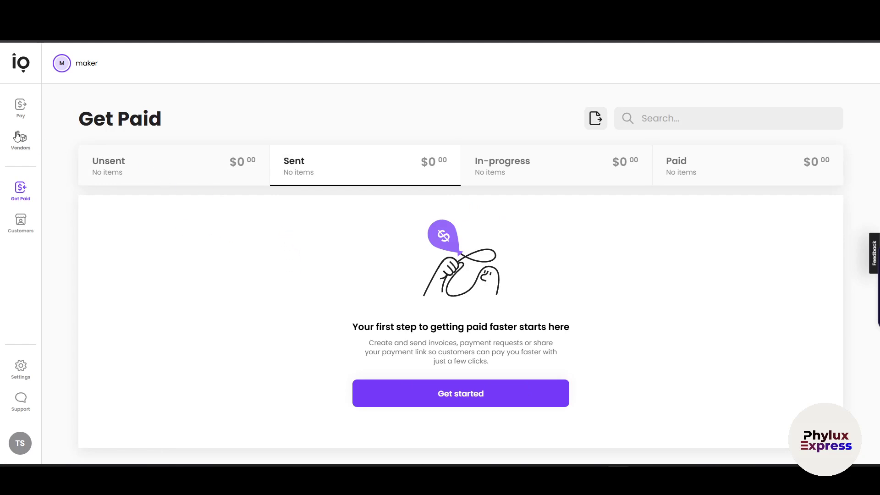
# Step: Return to the Pay page and open the Pay over time application from the Financing section
pyautogui.click(25, 114)
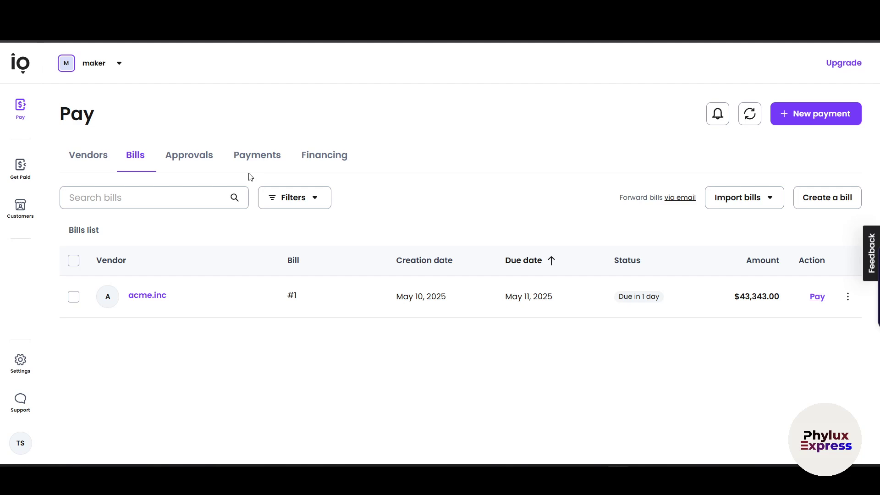
pyautogui.click(329, 158)
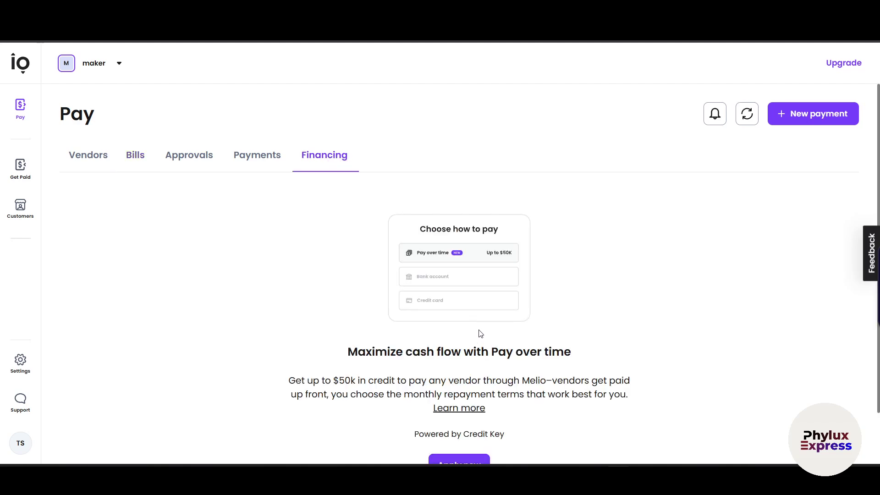
pyautogui.scroll(-2, 480, 334)
pyautogui.click(453, 406)
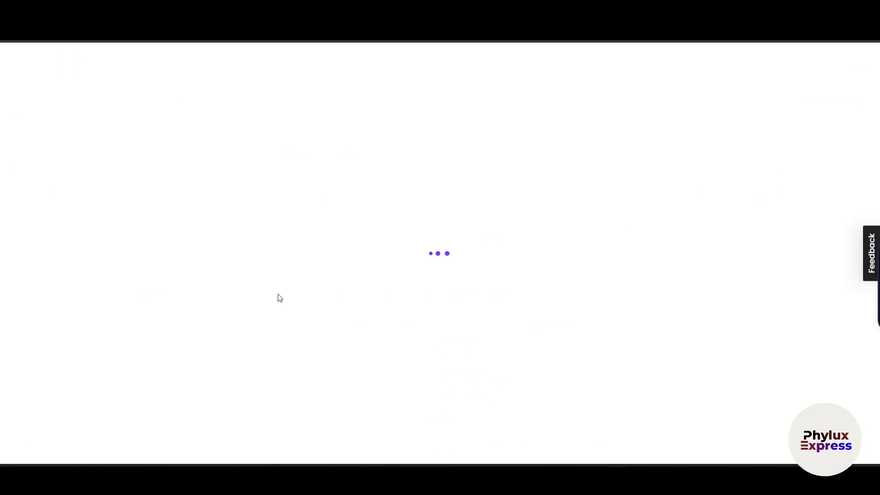
# Step: Look through the blank Pay over time application, from the business information fields to the terms, and close it
pyautogui.scroll(-4, 427, 274)
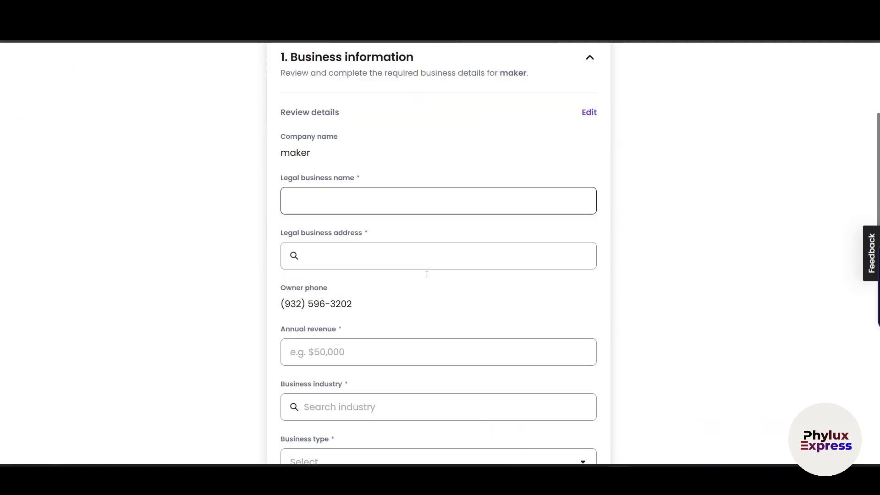
pyautogui.scroll(-7, 427, 274)
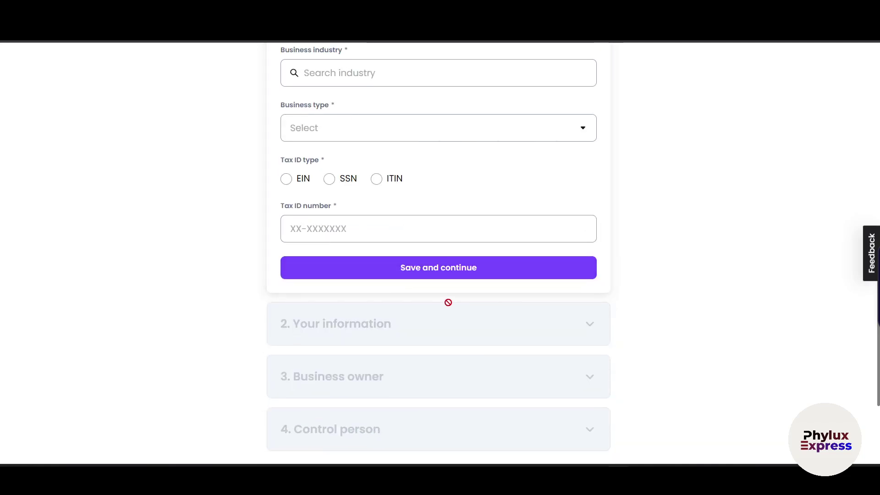
pyautogui.scroll(-3, 343, 232)
pyautogui.scroll(10, 362, 226)
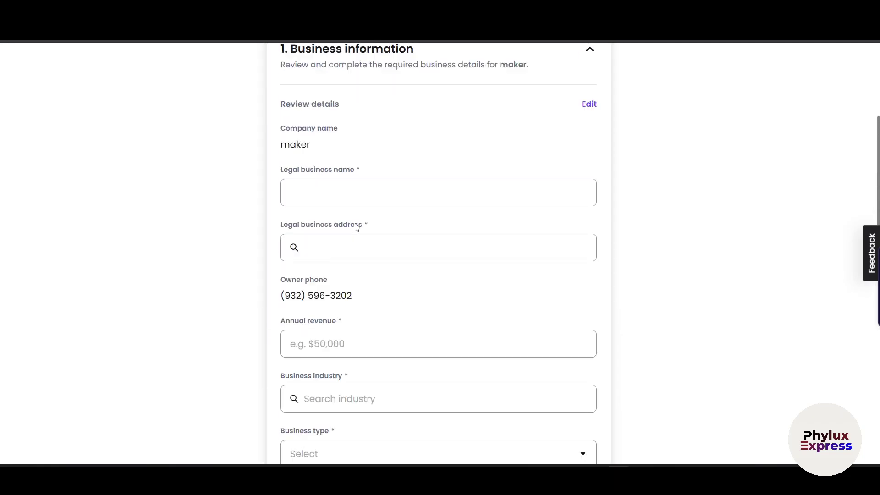
pyautogui.scroll(2, 356, 223)
pyautogui.scroll(-9, 348, 233)
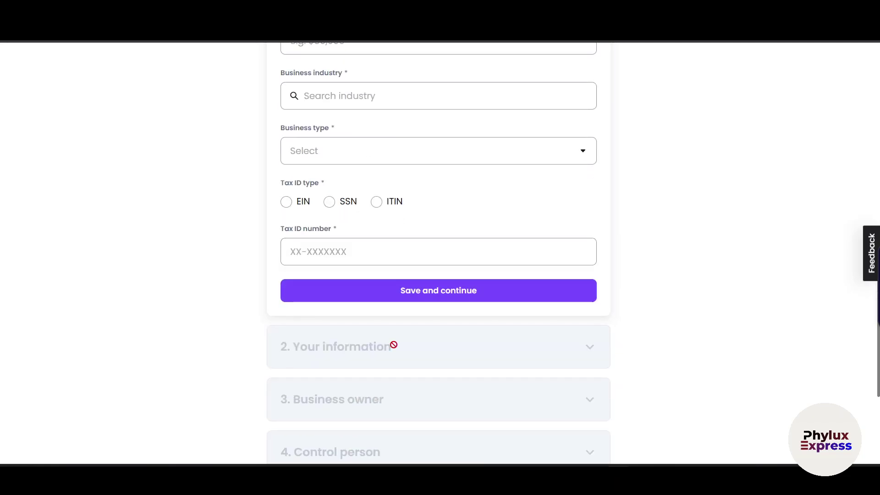
pyautogui.scroll(-3, 393, 344)
pyautogui.scroll(-2, 456, 296)
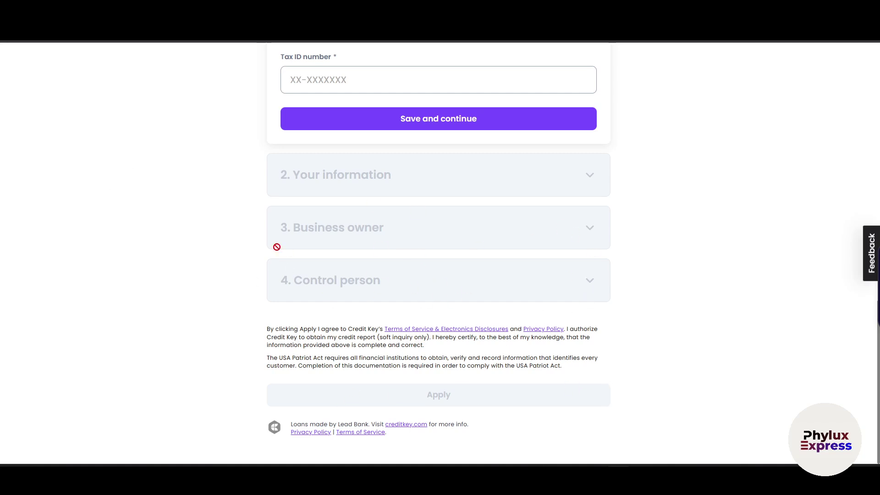
pyautogui.scroll(15, 477, 358)
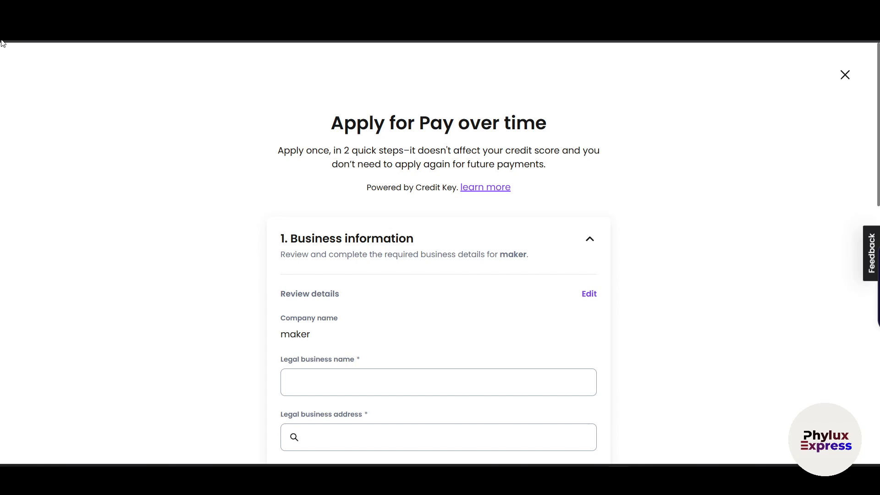
pyautogui.click(148, 168)
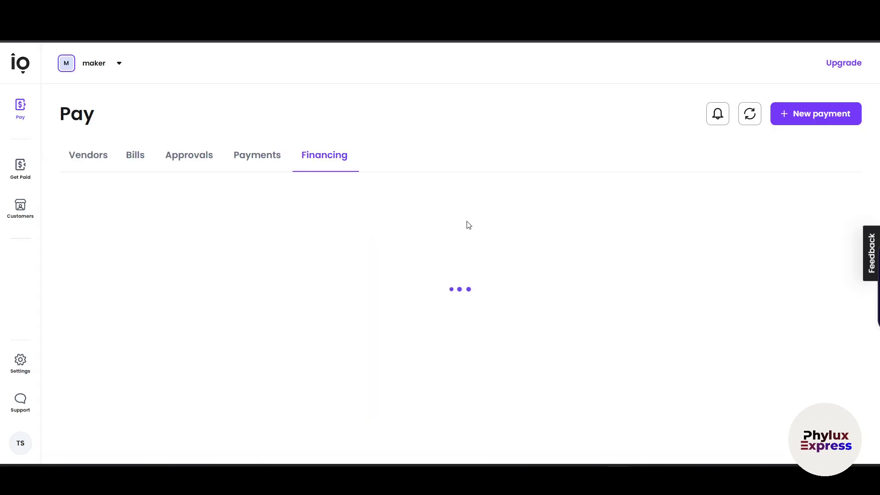